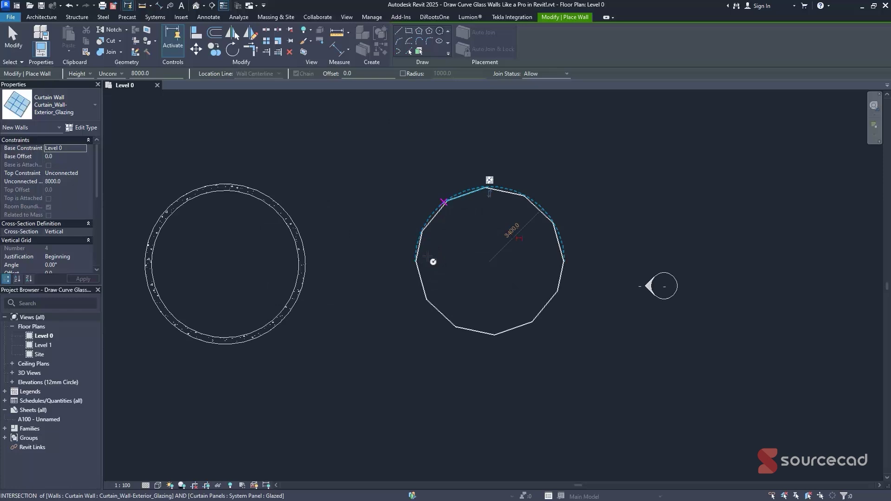
Exit the Wall tool and tile the plan and 3D views side by side with WT
key("Escape")
key("Escape")
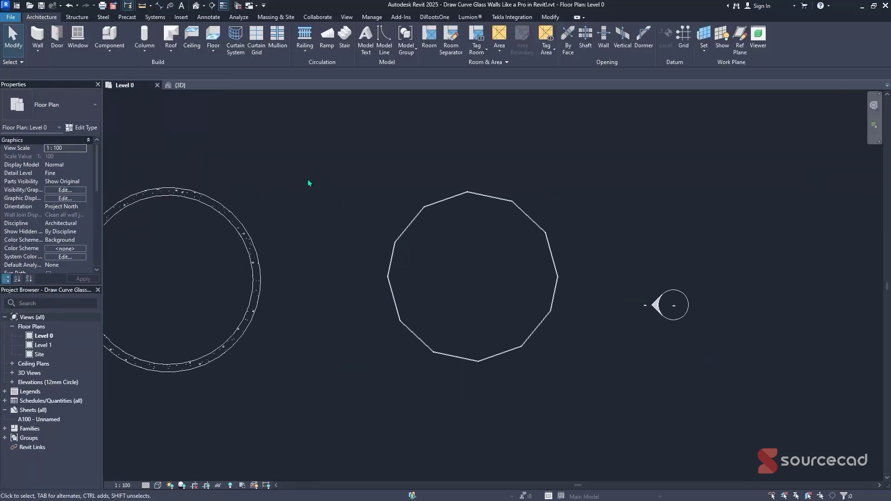
key("w")
key("t")
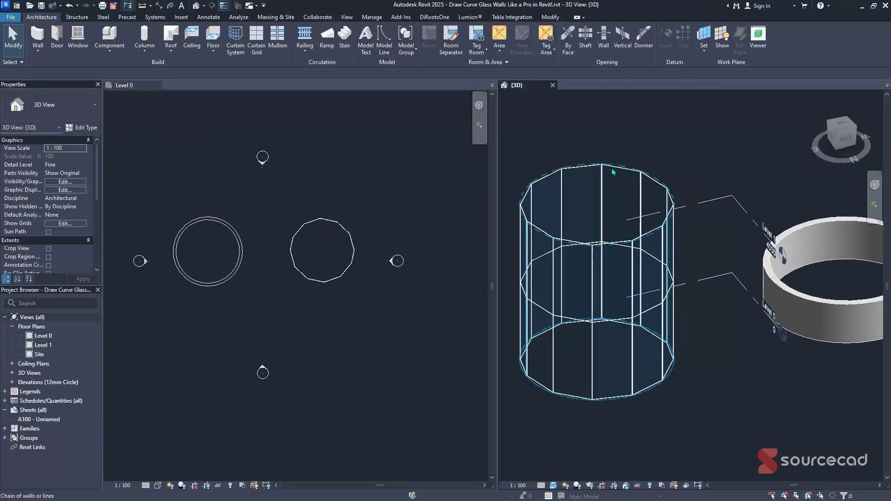
Delete the two earlier curved walls from the Level 0 plan
left_click(613, 171)
left_click(354, 193)
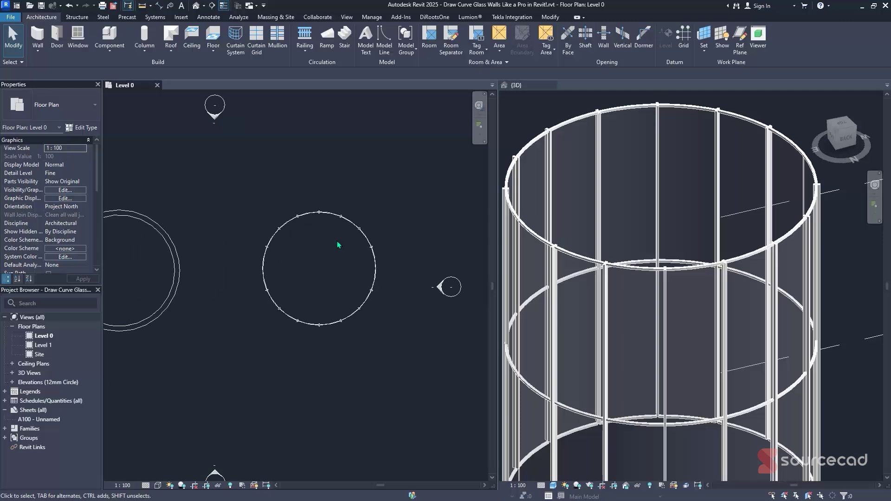
key("z")
key("f")
left_click(375, 270)
left_click(233, 310, "ctrl")
key("Delete")
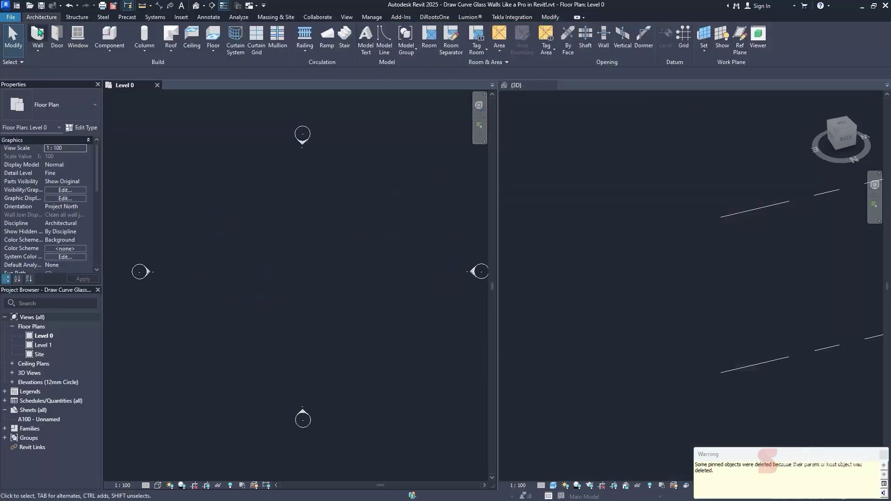
Draw a semicircular Curtain_Wall-Exterior_Glazing wall with the Start-End-Radius Arc option
left_click(40, 32)
left_click(95, 104)
left_click(56, 225)
left_click(398, 41)
left_click(215, 274)
left_click(392, 274)
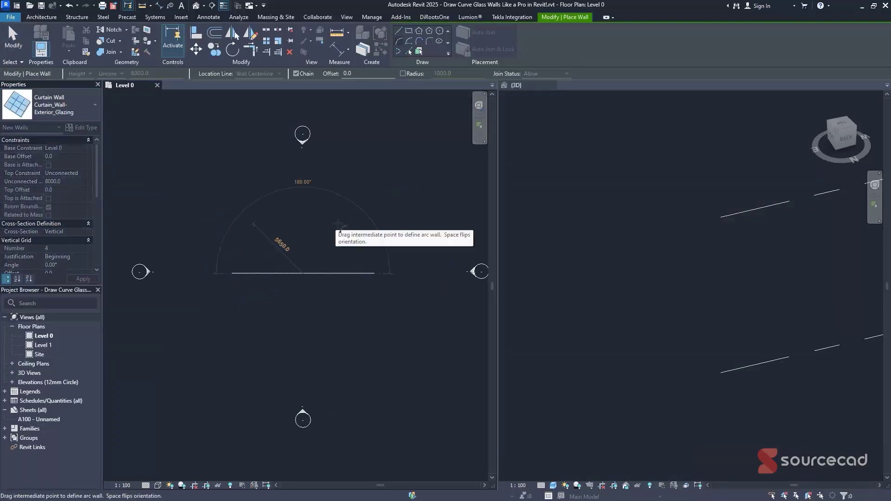
left_click(337, 225)
key("Escape")
key("Escape")
left_click(344, 244)
scroll(338, 226, "up", 8)
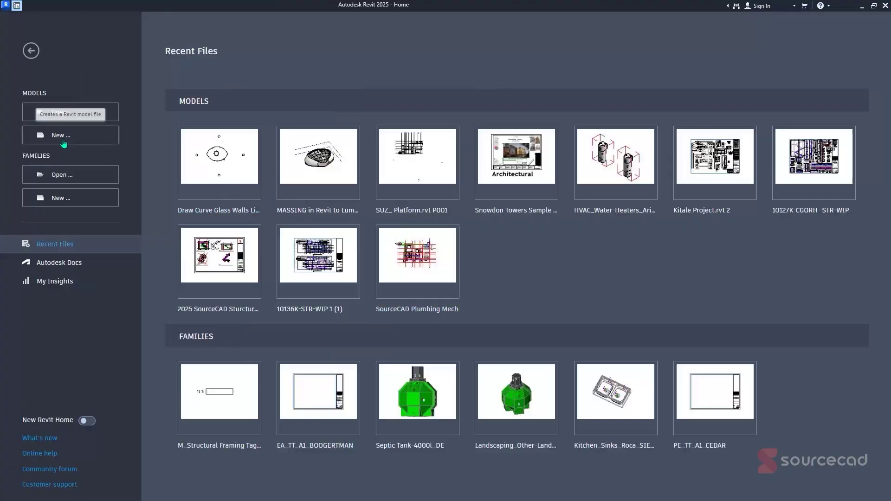
Create a new Revit project based on the Architectural Template
left_click(63, 136)
left_click(398, 234)
left_click(394, 258)
left_click(424, 288)
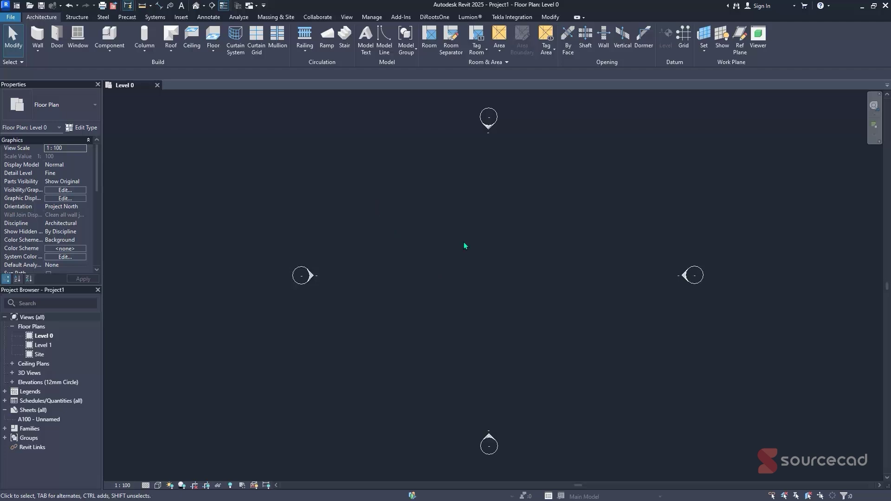
Save the project as 'Draw Curve Glass Walls Like a Pro in Revit!' in the Revit folder
key("ctrl+s")
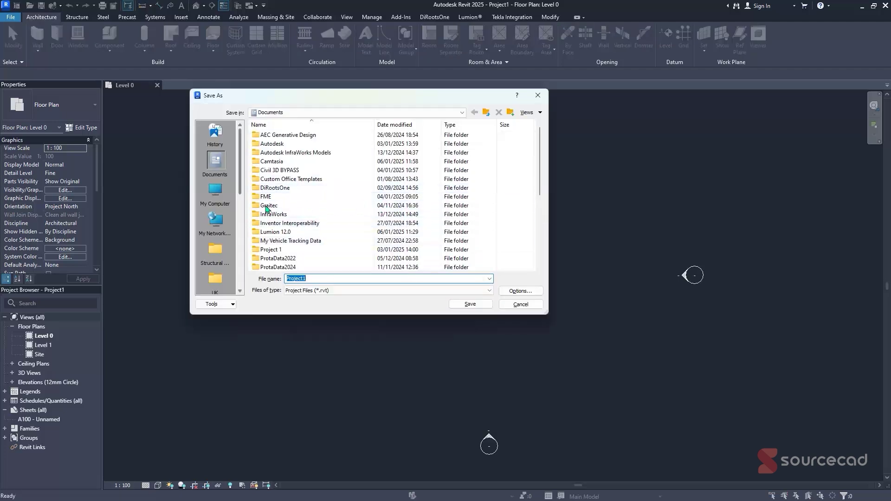
double_click(268, 207)
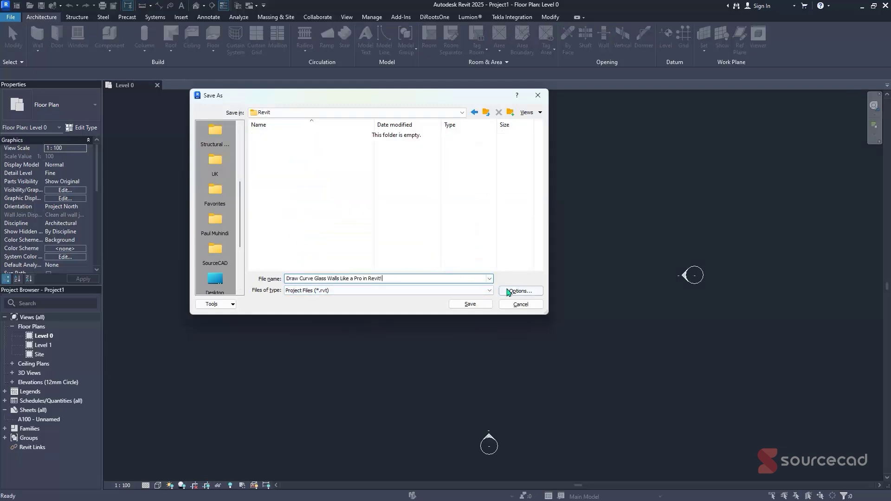
left_click(510, 291)
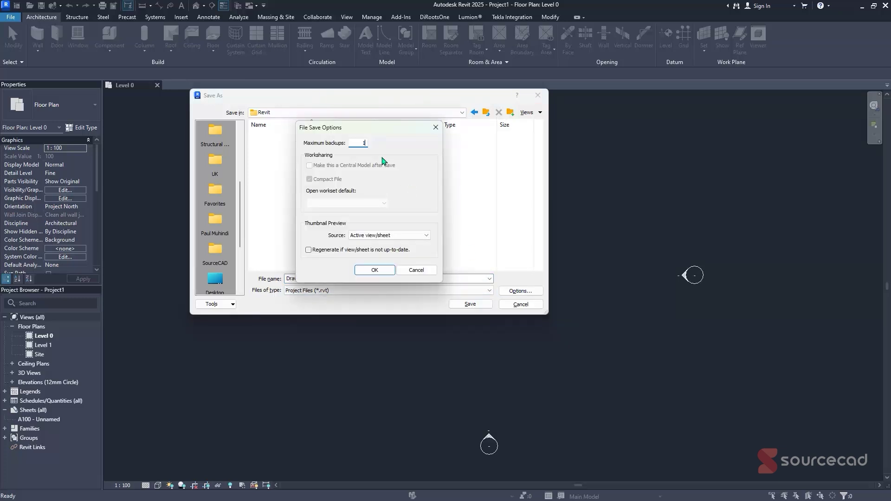
left_click(373, 270)
left_click(464, 304)
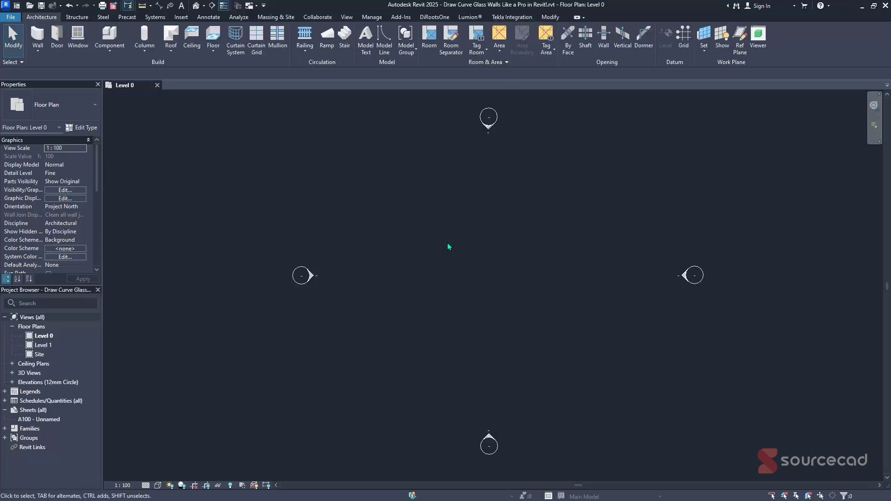
Draw a Wall-Ret_300Con ring wall using the WA command and the Circle draw option
key("w")
key("a")
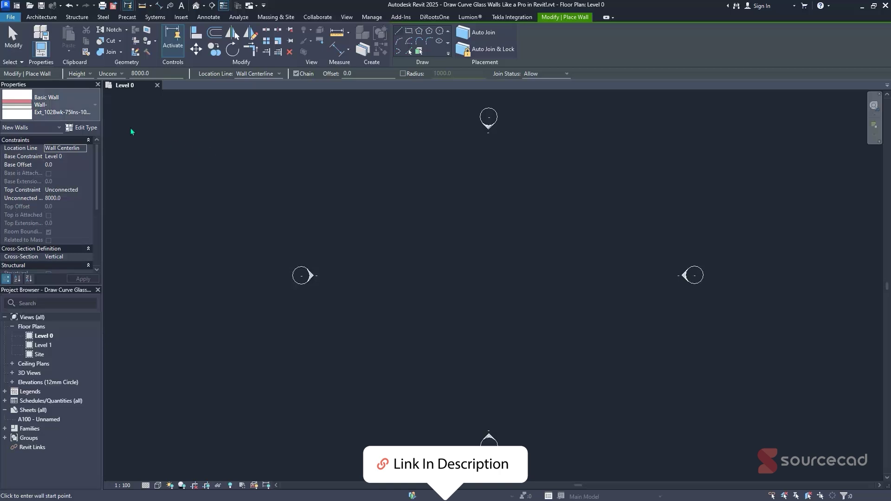
left_click(83, 115)
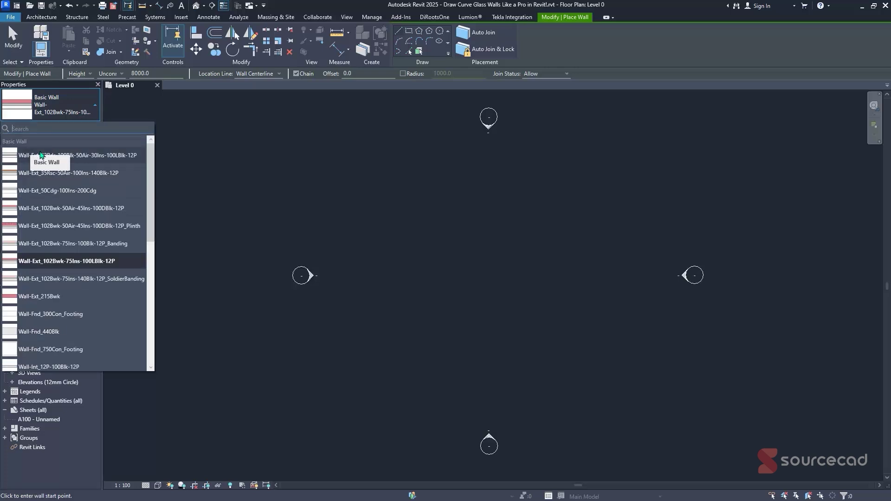
left_click_drag(152, 200, 161, 158)
mouse_move(85, 160)
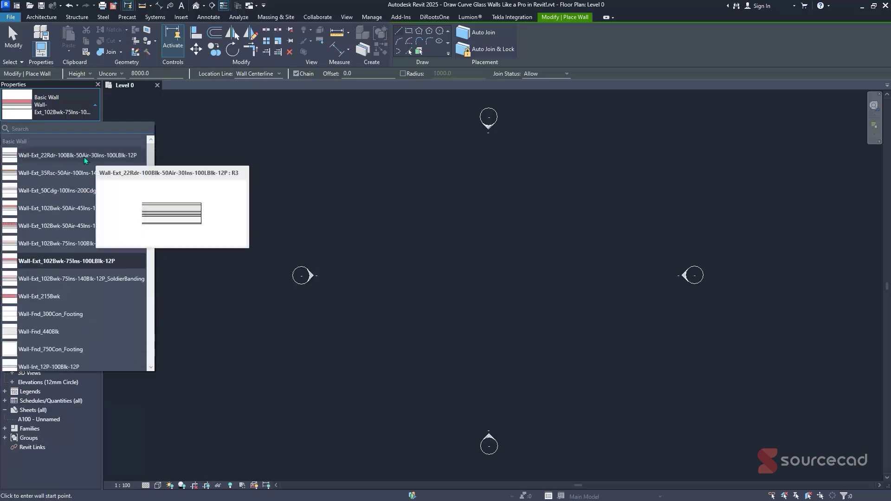
left_click_drag(151, 235, 151, 302)
mouse_move(68, 305)
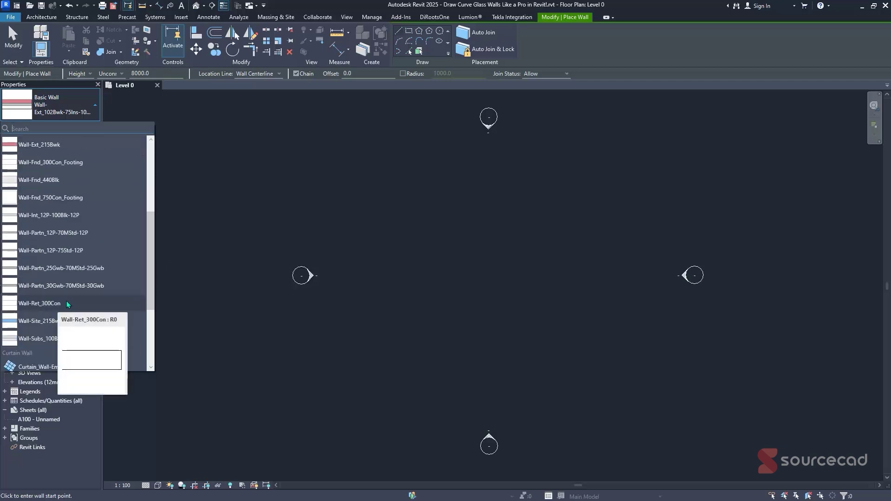
left_click(68, 305)
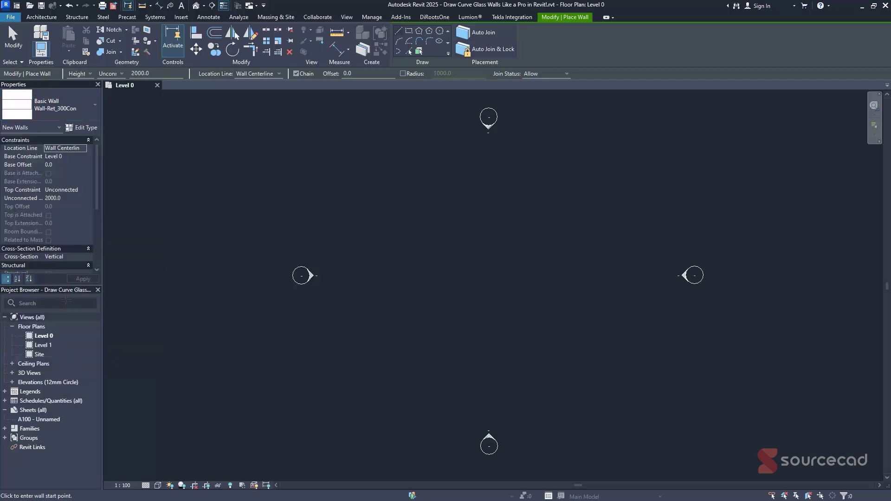
left_click(439, 31)
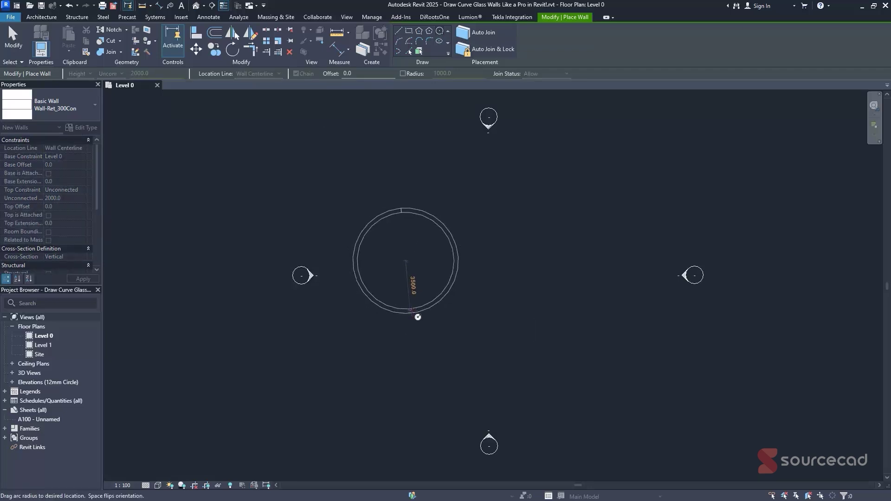
left_click(418, 317)
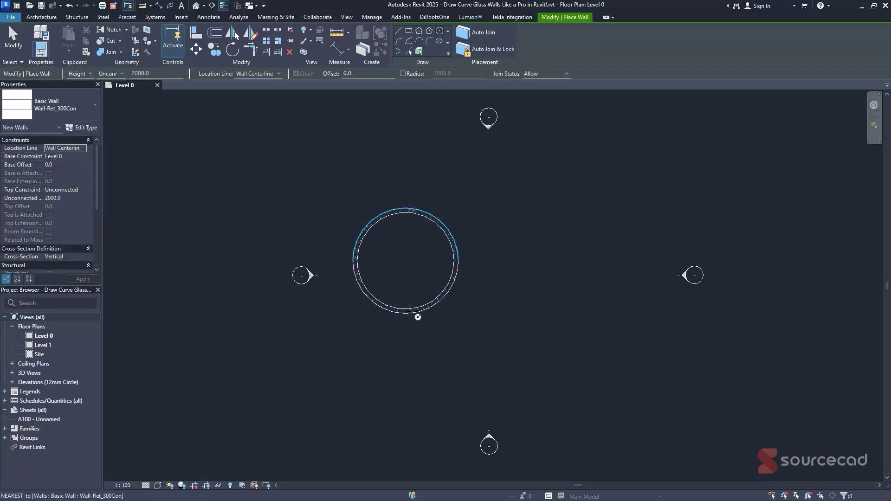
Place a 3400-radius Curtain_Wall-Exterior_Glazing circular wall to the right of the concrete ring
left_click(60, 109)
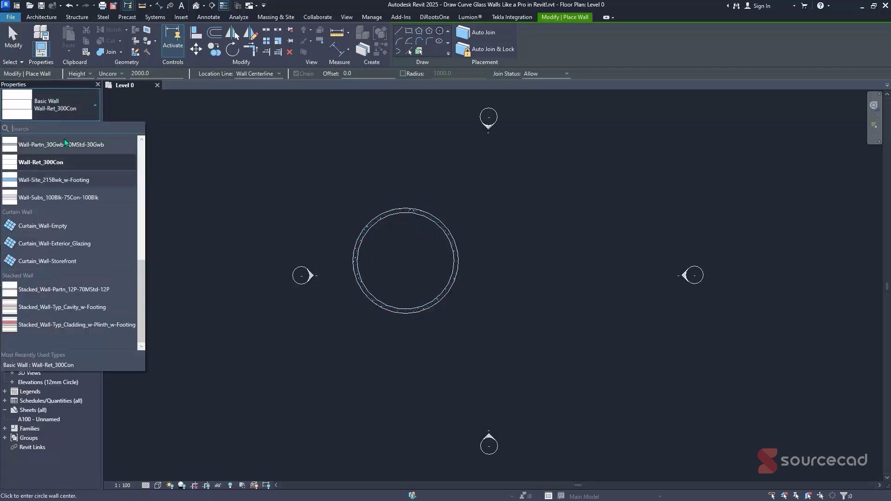
left_click(103, 249)
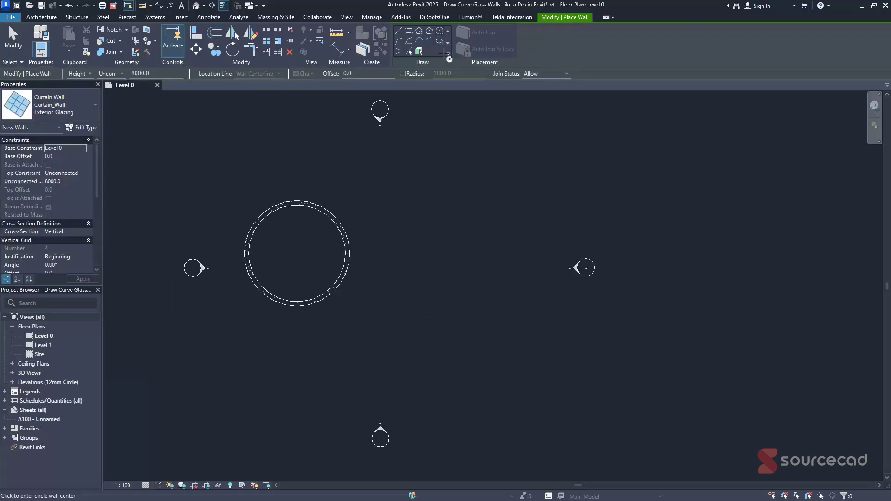
left_click(470, 253)
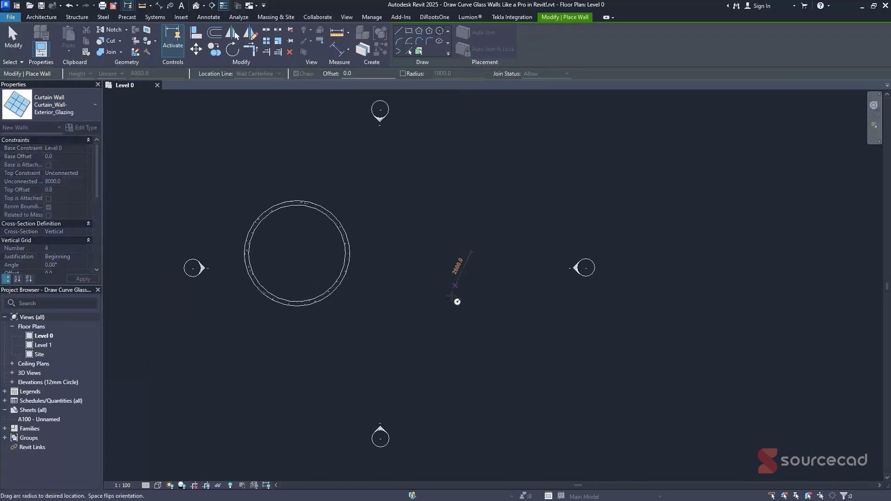
left_click(450, 295)
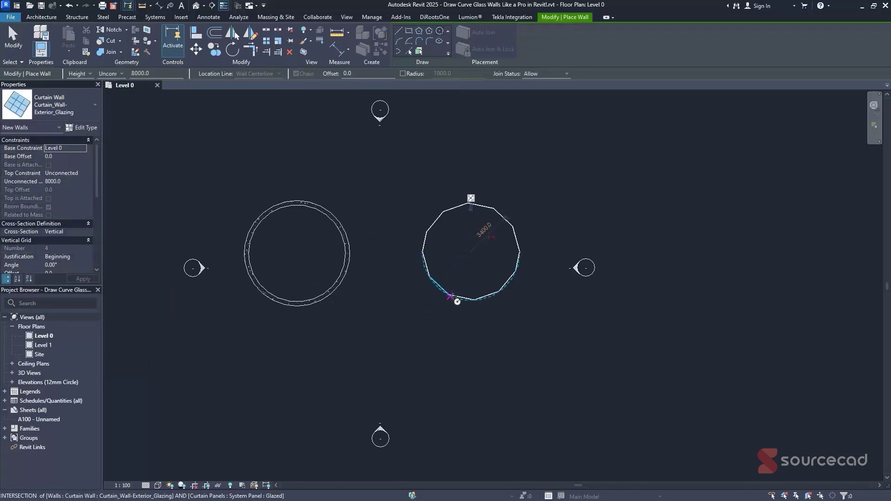
scroll(435, 249, "up", 2)
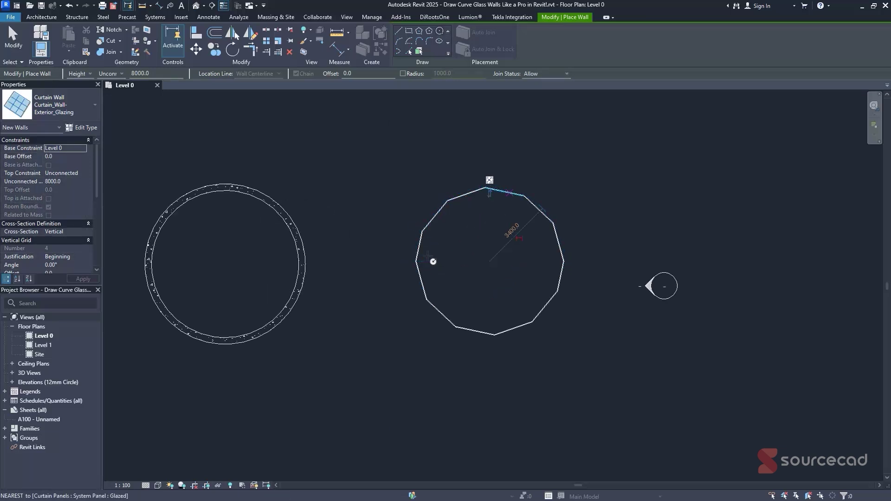
key("Escape")
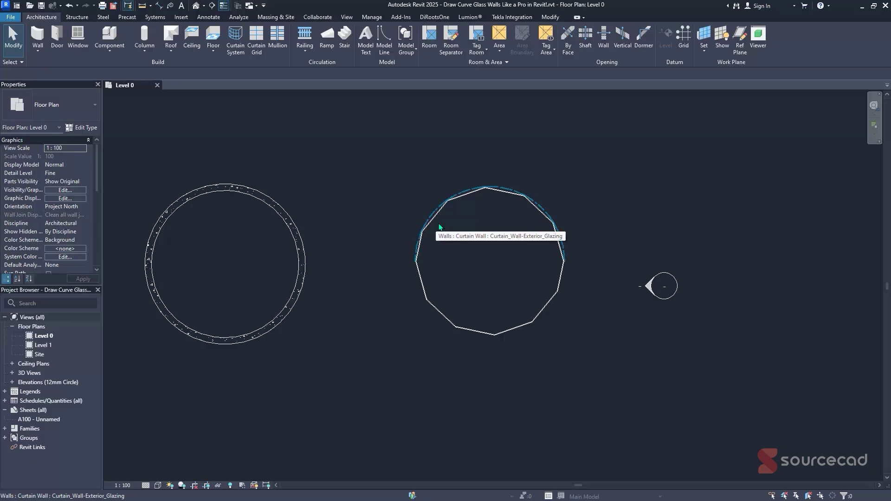
Tile the Level 0 plan and 3D views and centre both circular walls
left_click(196, 6)
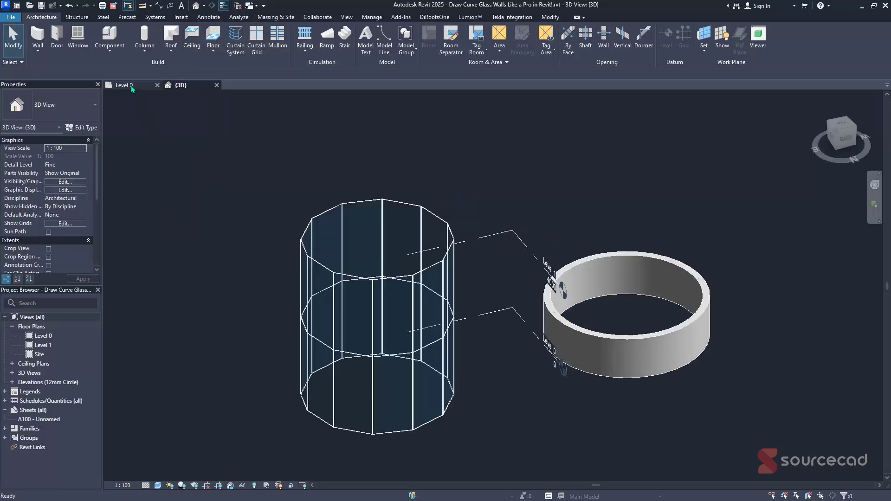
left_click(117, 85)
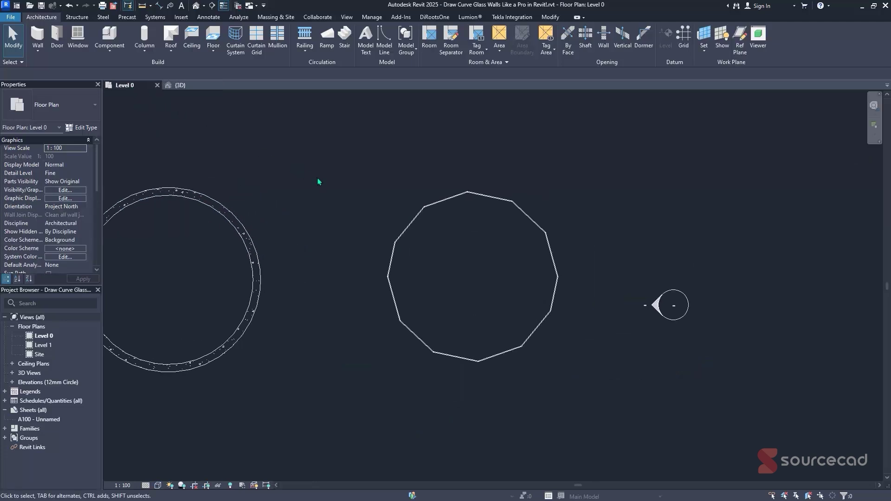
key("w")
key("t")
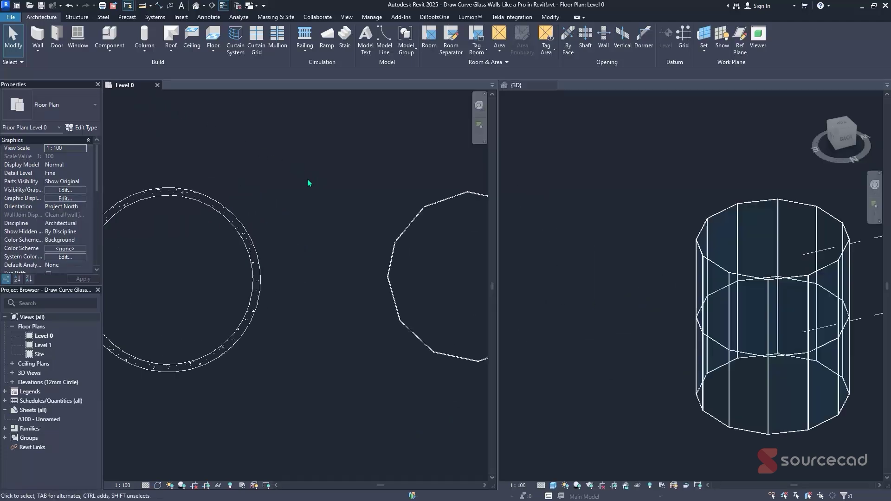
scroll(324, 231, "down", 5)
middle_click_drag(328, 234, 324, 231)
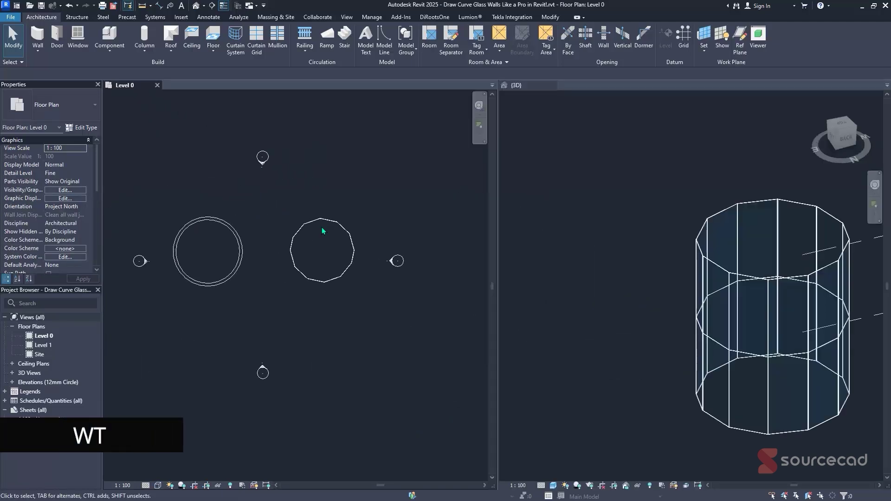
scroll(756, 293, "down", 3)
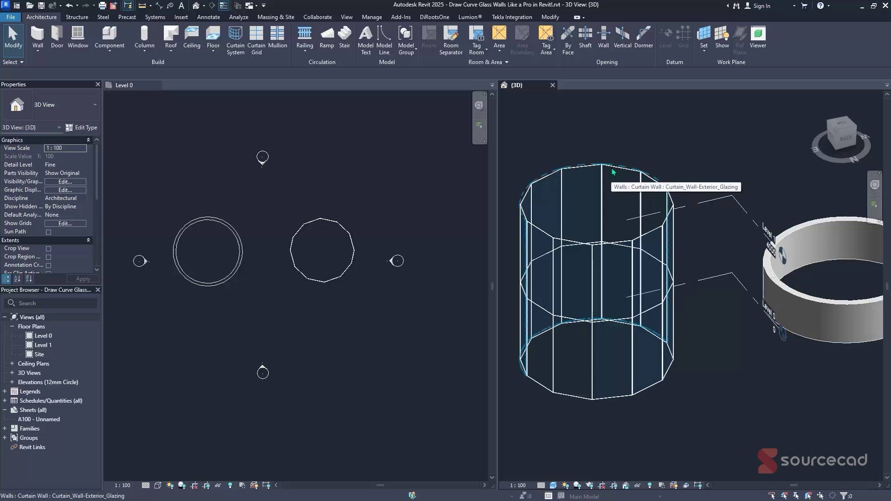
Tab-select a single glazed curtain panel in 3D, then deselect it from the Level 0 plan
key("Tab")
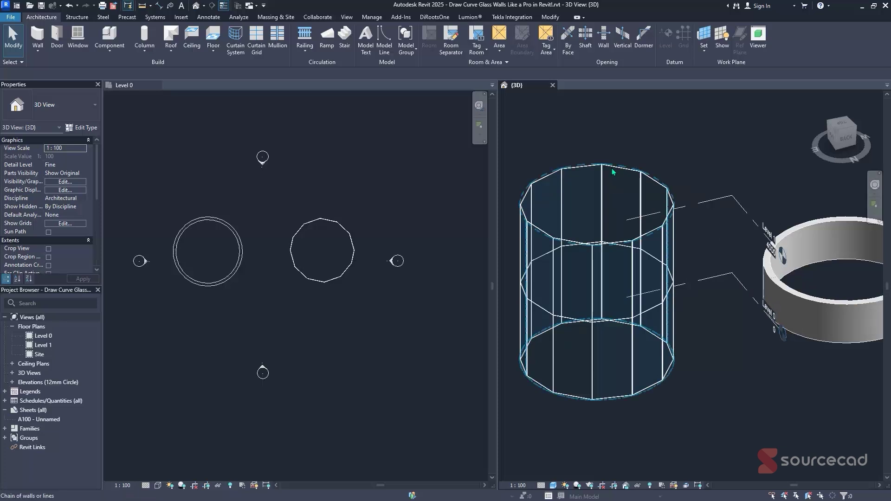
key("Tab")
left_click(611, 168)
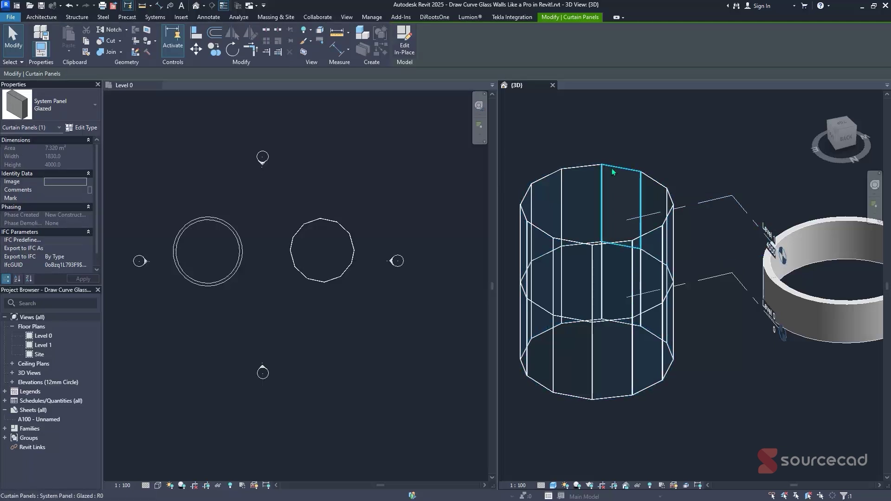
left_click(351, 194)
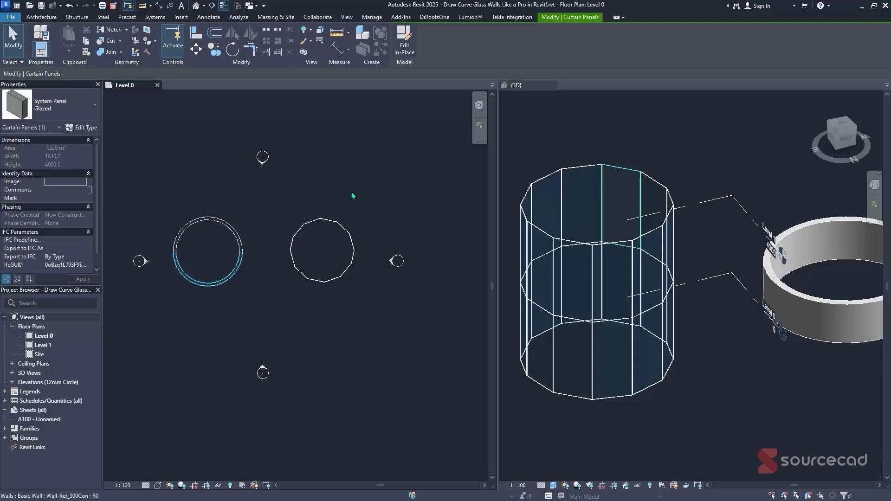
key("Escape")
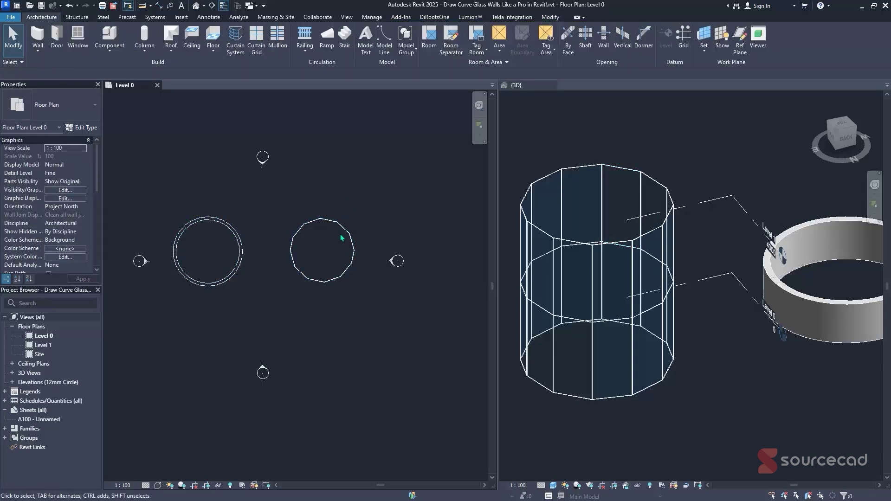
Duplicate the Wall-Ret_300Con type as a new wall type named SC-Curved Wall
left_click(45, 41)
left_click(79, 105)
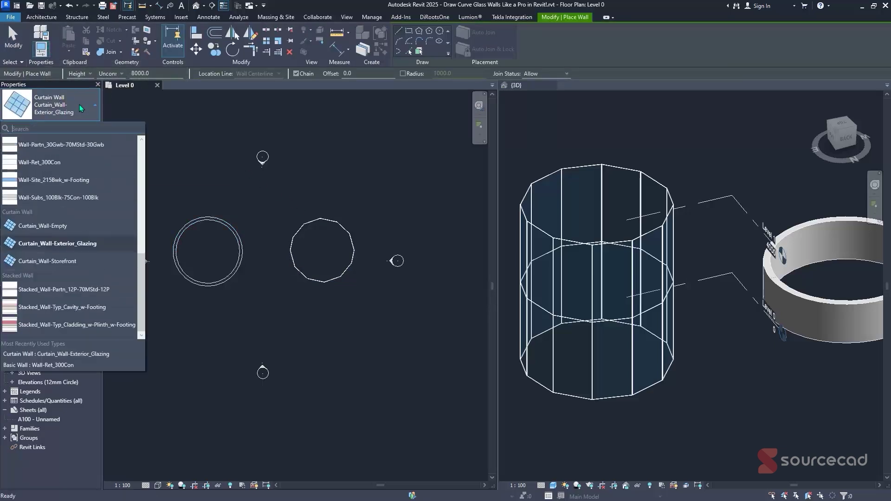
scroll(79, 104, "up", 4)
scroll(152, 224, "down", 2)
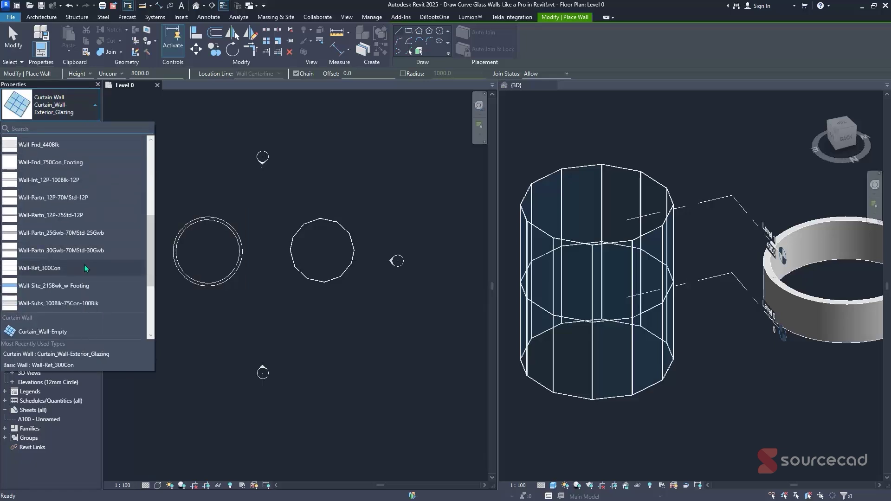
left_click(39, 269)
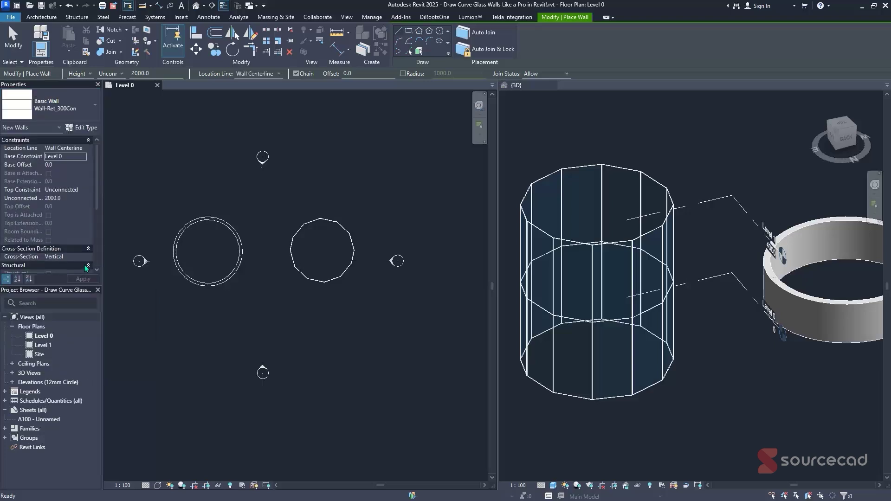
left_click(93, 129)
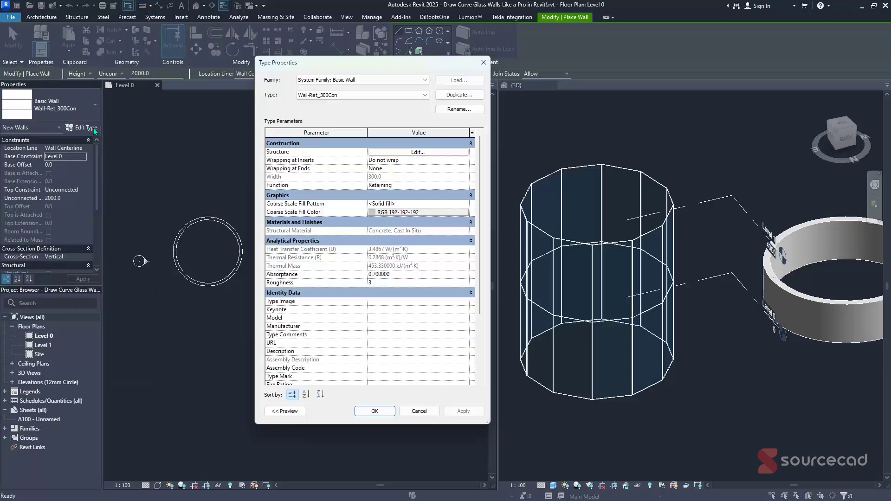
left_click(459, 95)
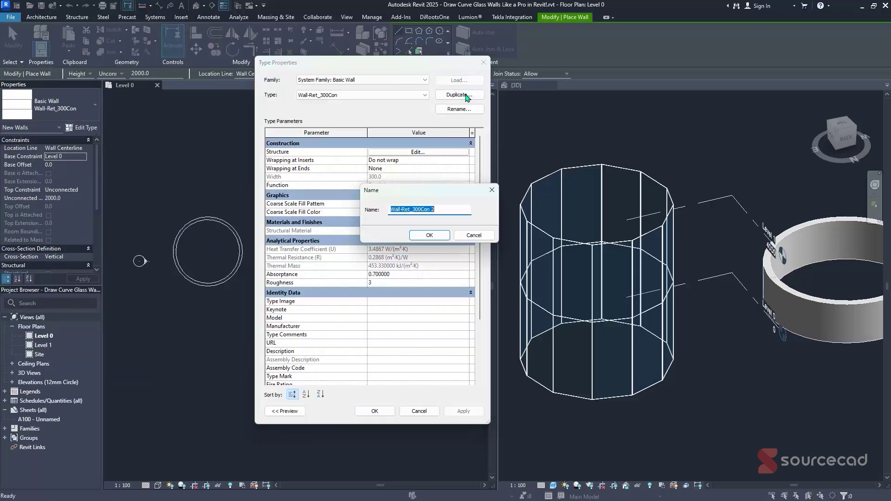
type("SC")
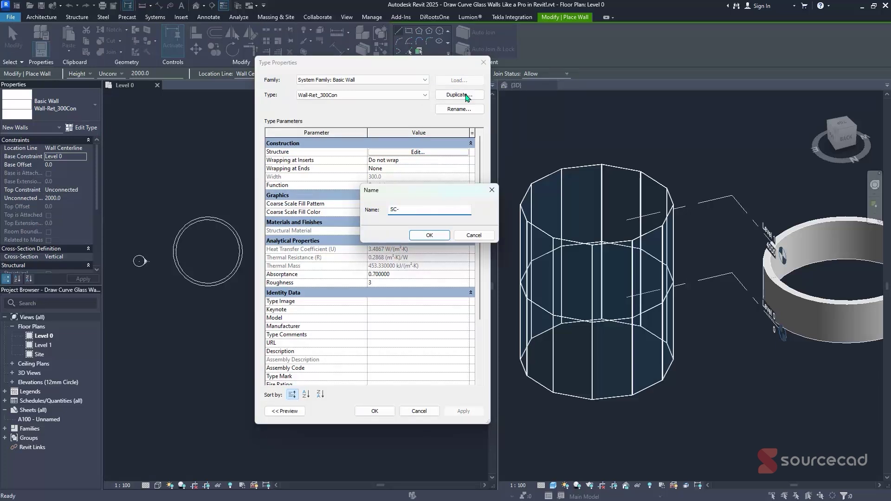
type("-Curved Wall")
left_click(438, 235)
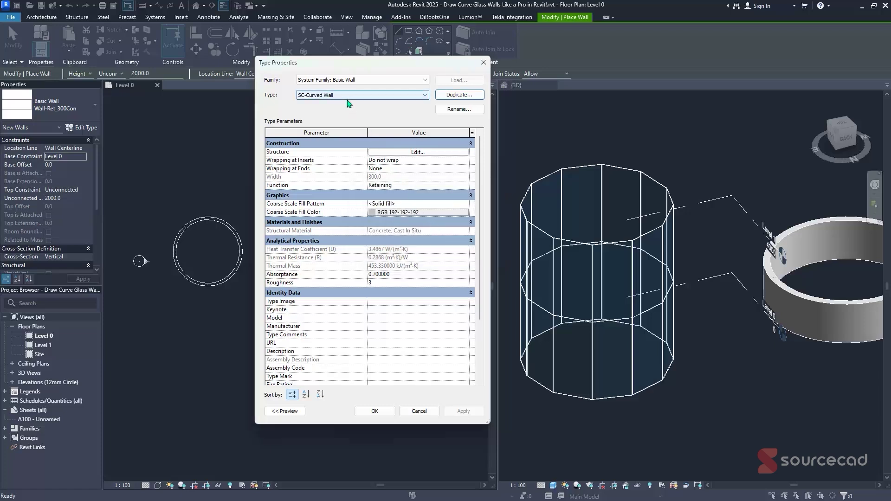
Open the SC-Curved Wall layer structure with the assembly preview shown
left_click(426, 152)
left_click_drag(400, 67, 415, 56)
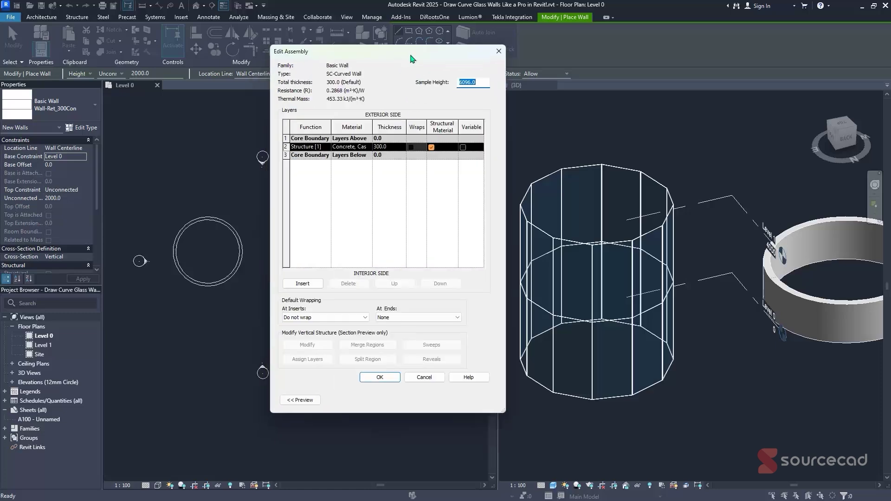
left_click(310, 402)
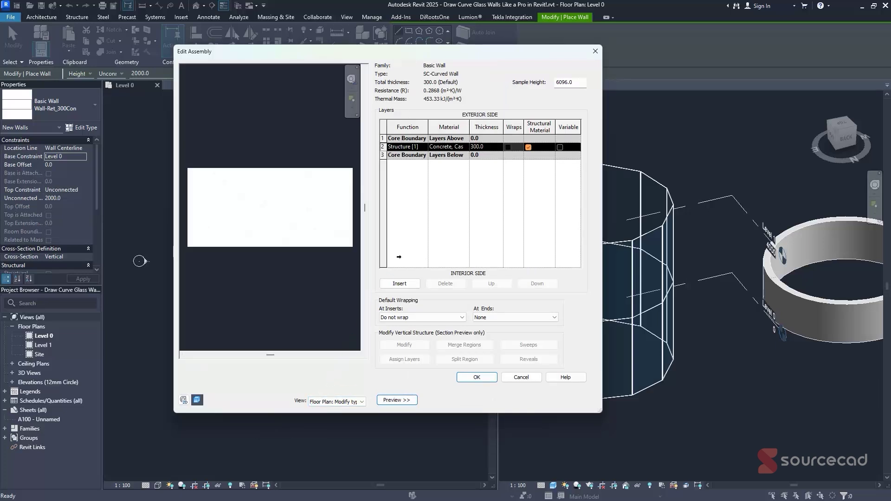
Set the structure layer material to Glass with Use Render Appearance enabled
left_click(465, 147)
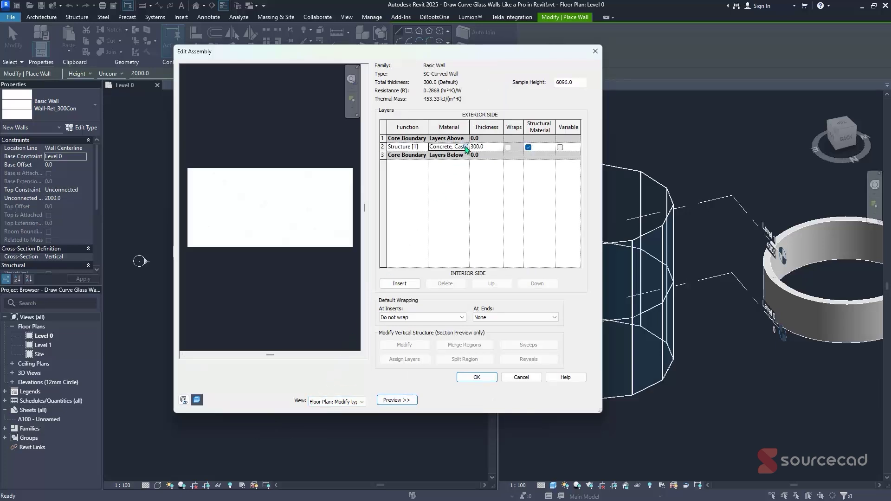
left_click(466, 148)
left_click(466, 147)
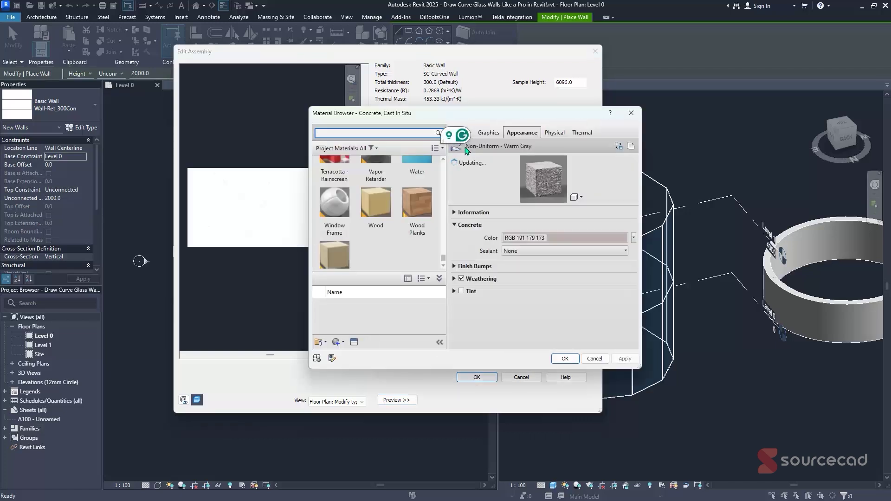
type("glass")
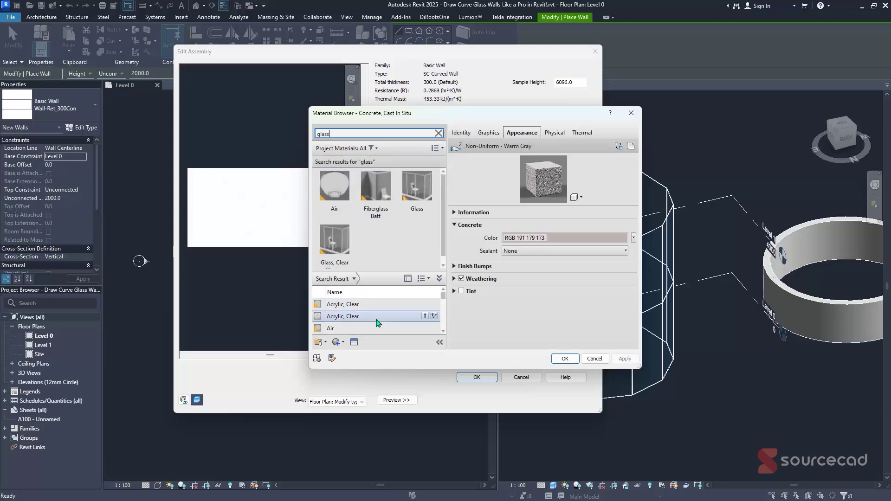
left_click(419, 195)
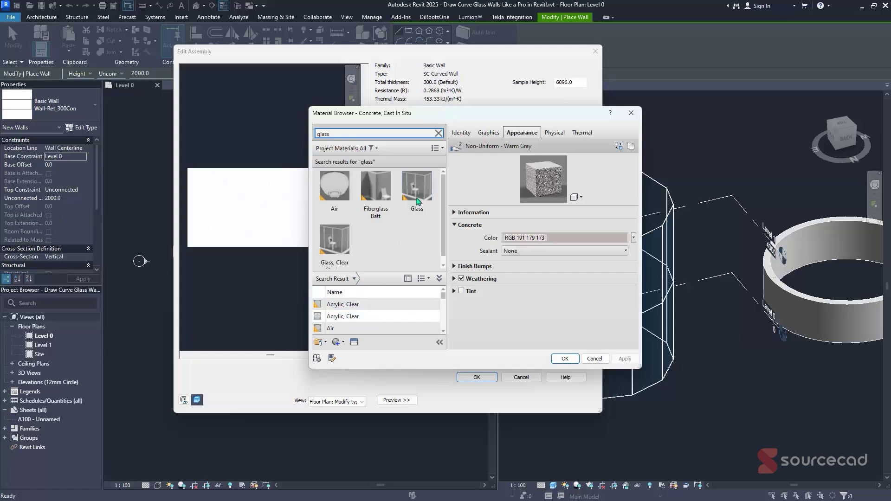
left_click(490, 134)
left_click(508, 158)
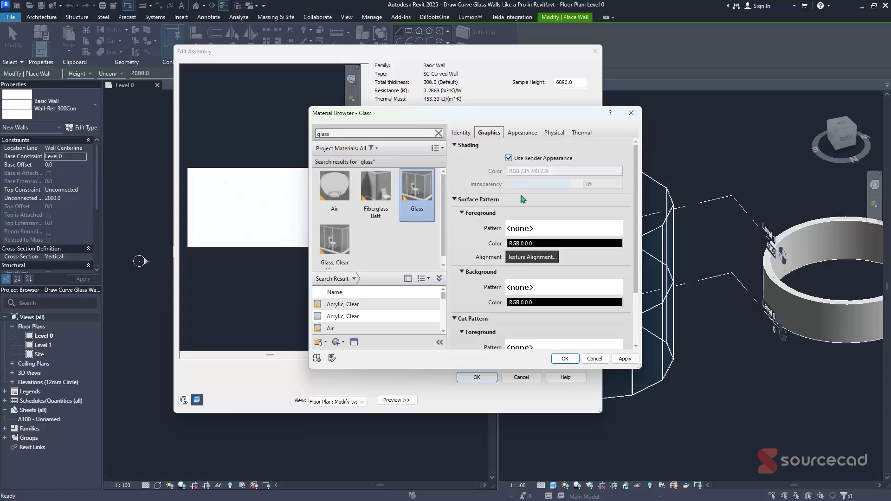
left_click(565, 359)
Set the Glass layer thickness to 20 and switch the preview to a section view
left_click(487, 147)
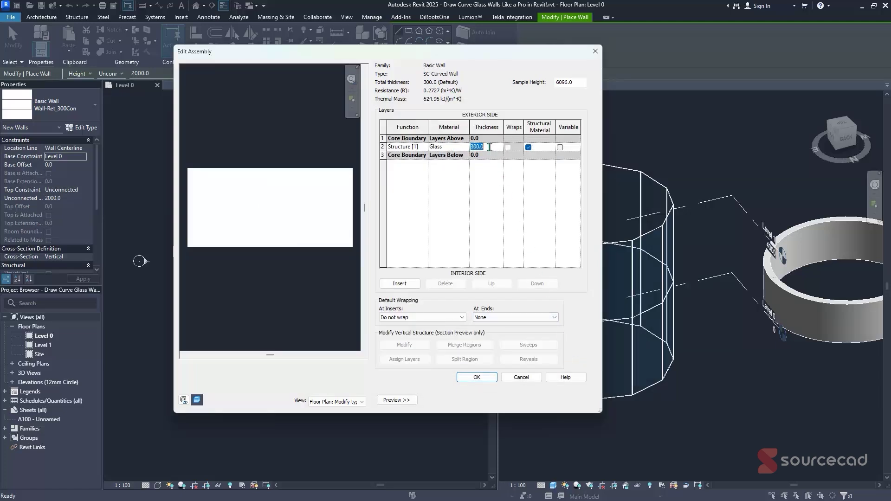
type("20")
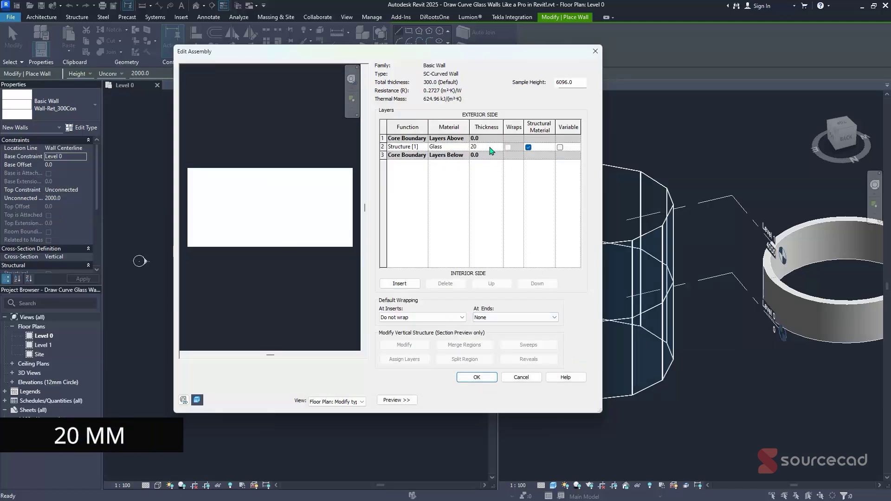
key("Return")
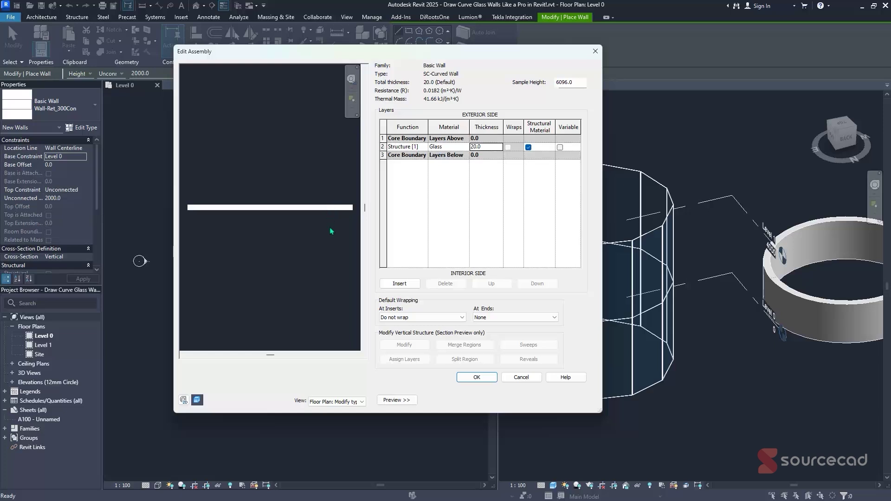
left_click(340, 402)
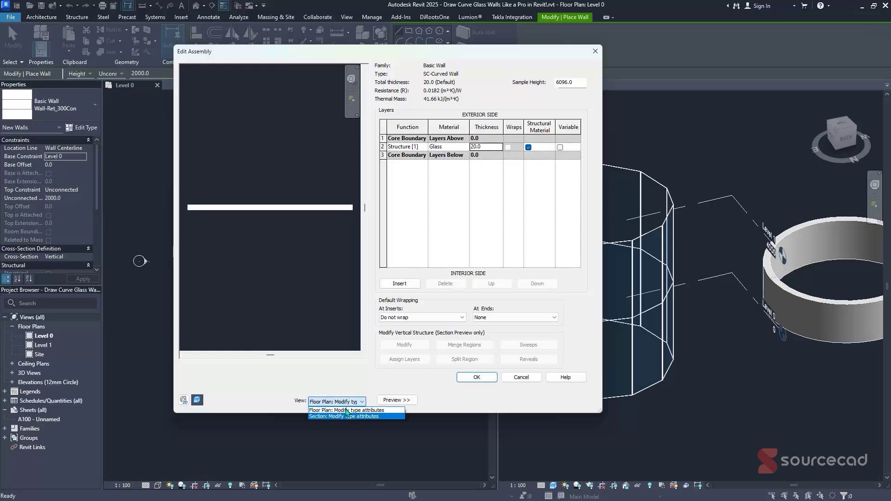
left_click(352, 417)
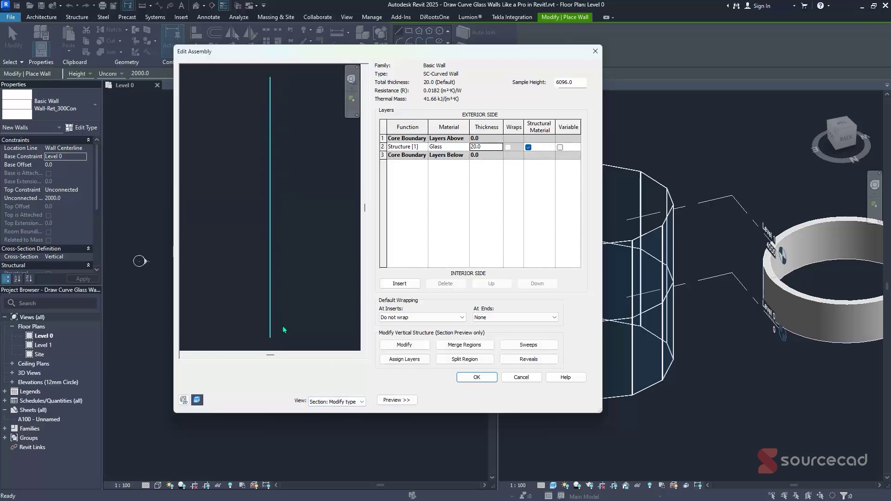
Add a handrail-profile wall sweep measured from the wall base
left_click(552, 344)
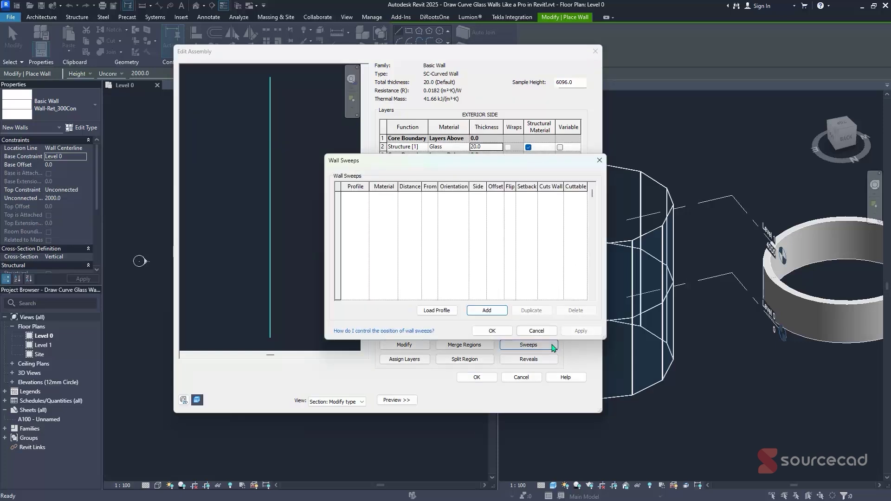
left_click(486, 312)
left_click(365, 199)
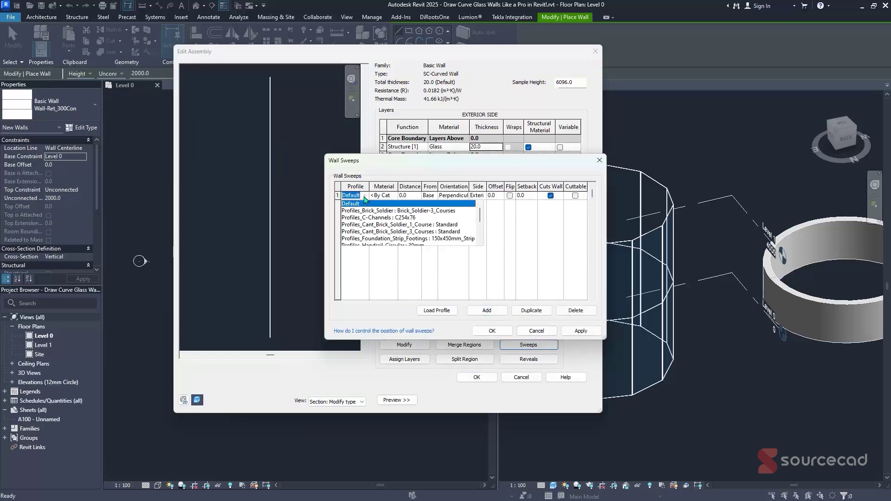
scroll(378, 229, "down", 2)
scroll(378, 230, "down", 1)
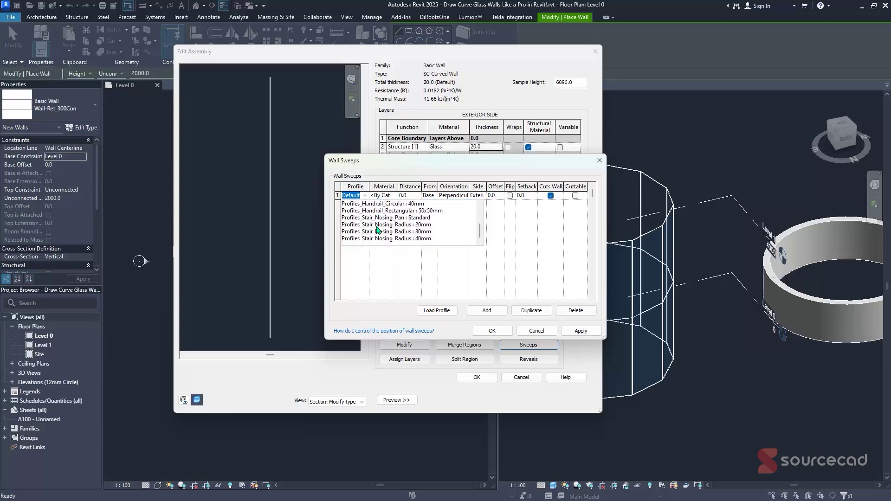
left_click(396, 210)
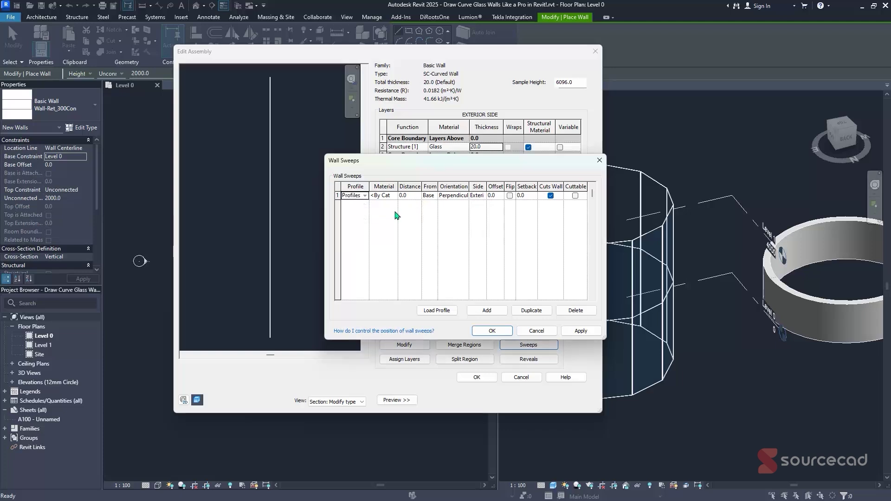
left_click(434, 200)
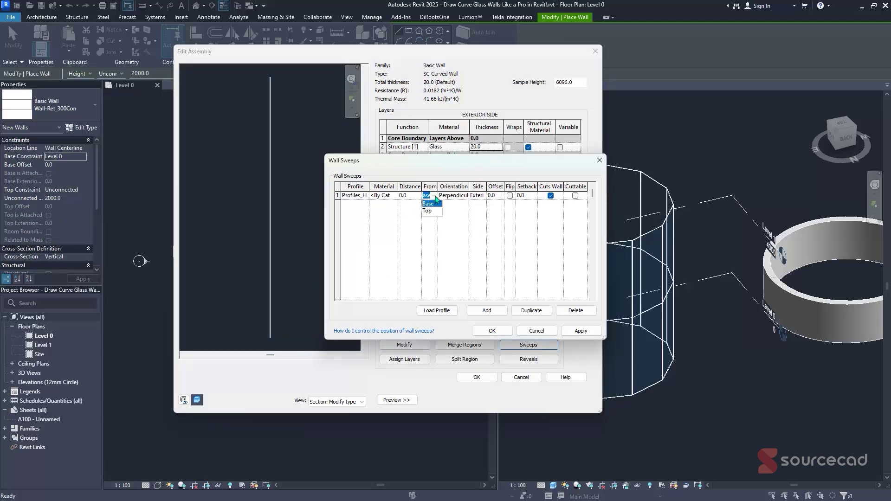
left_click(436, 199)
left_click(581, 330)
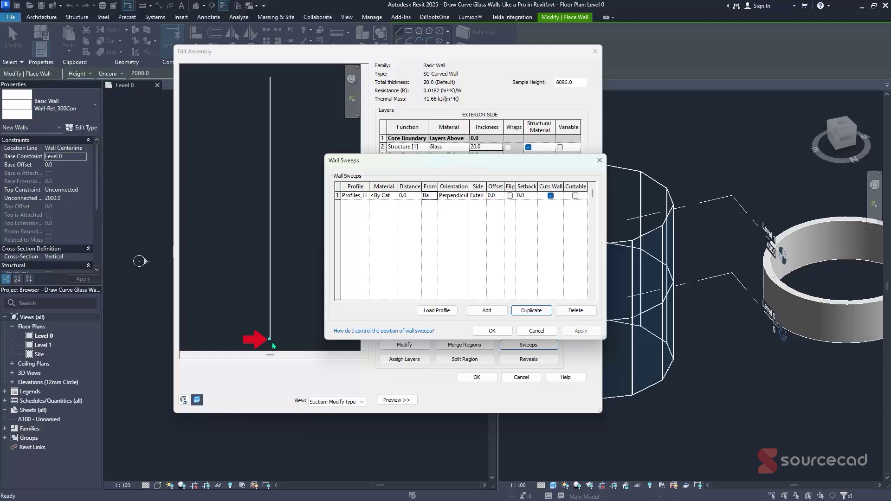
Duplicate the sweep and set the first one to measure from the wall Top
left_click(531, 310)
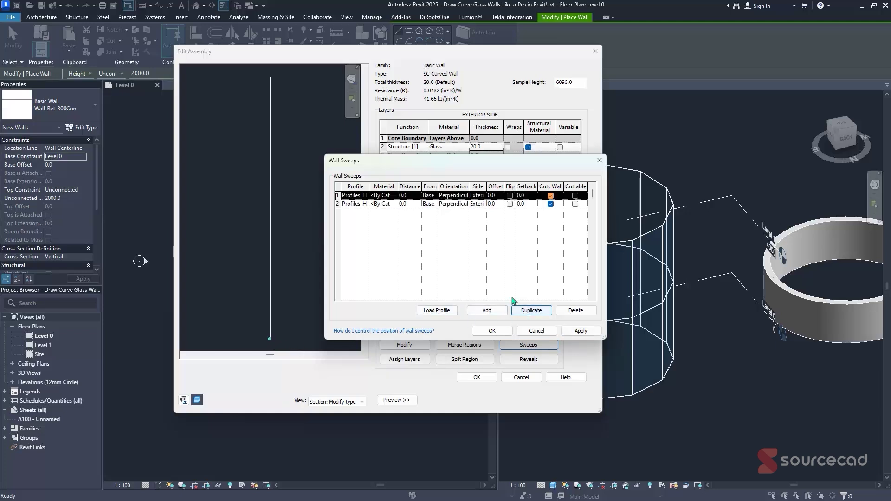
left_click(429, 195)
left_click(433, 198)
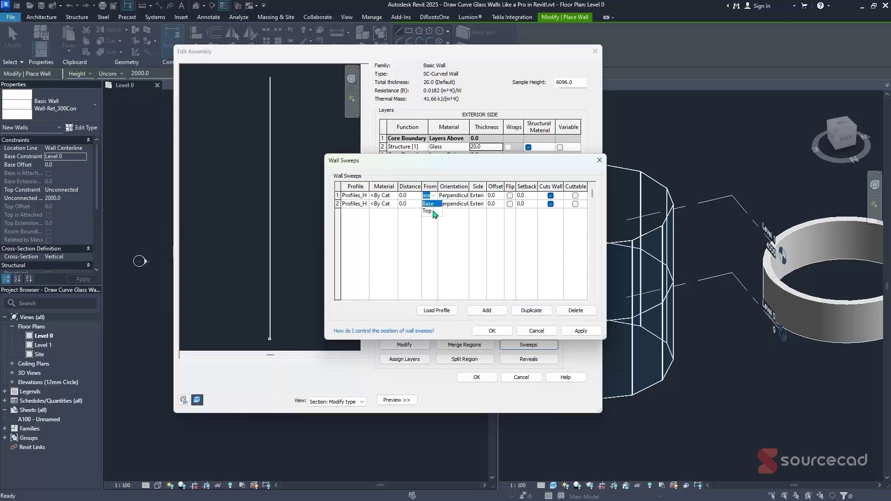
left_click(428, 211)
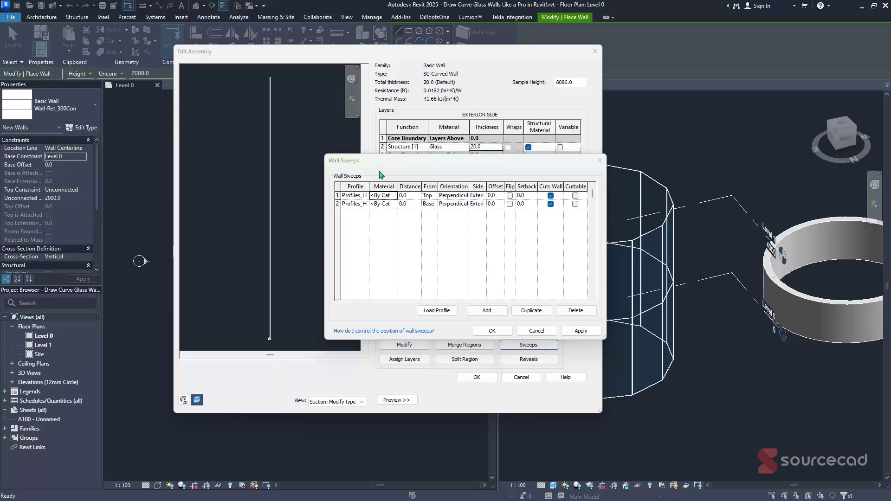
Set both sweeps' material to Aluminium and apply the changes
left_click(394, 195)
type("alum")
left_click(335, 190)
left_click(562, 359)
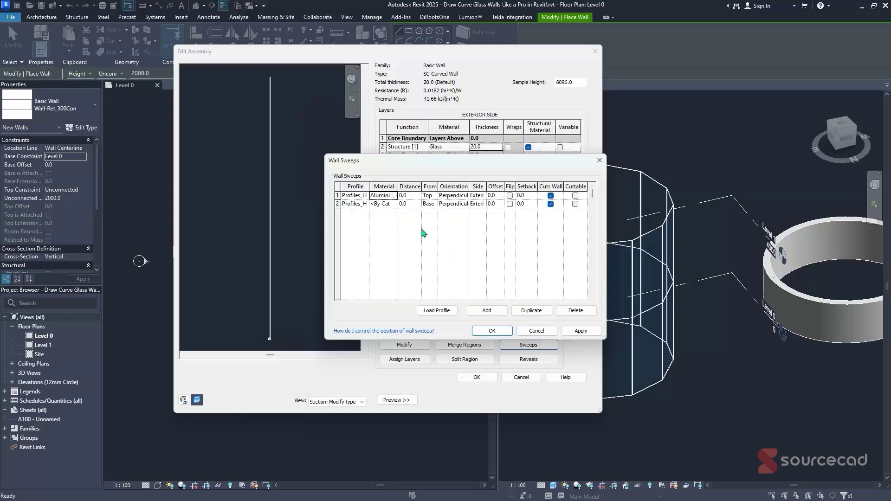
left_click(384, 203)
left_click(395, 203)
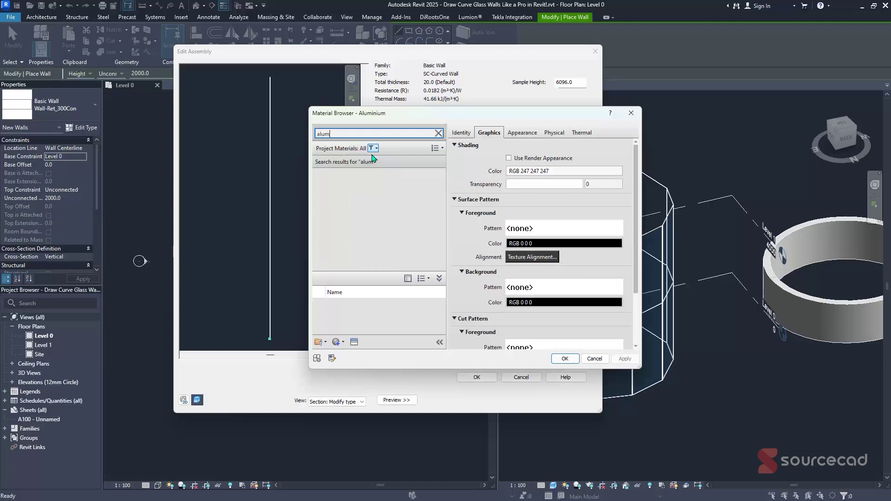
left_click(337, 197)
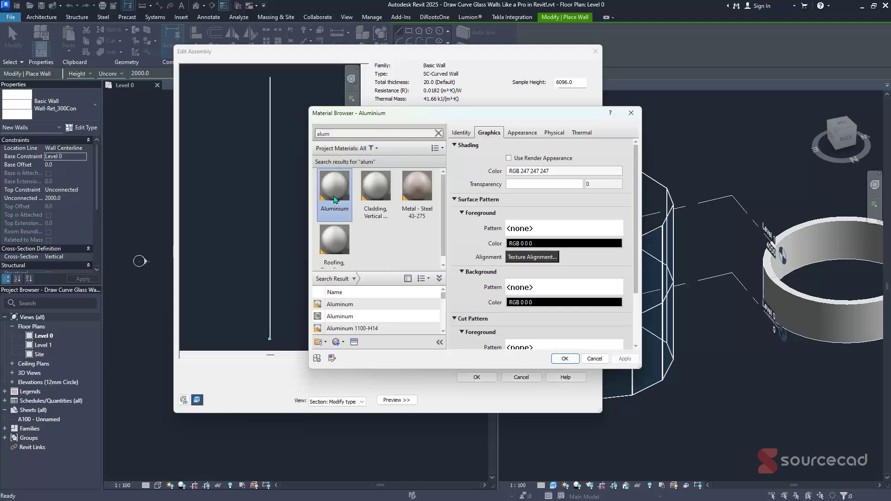
left_click(566, 359)
left_click(563, 331)
Accept the sweep, wall assembly and wall type settings, then stop placing walls
left_click(492, 331)
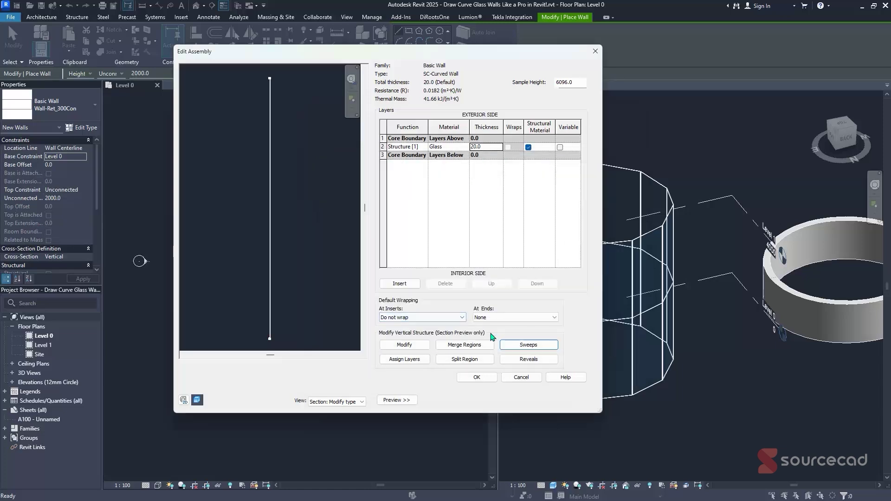
left_click(483, 379)
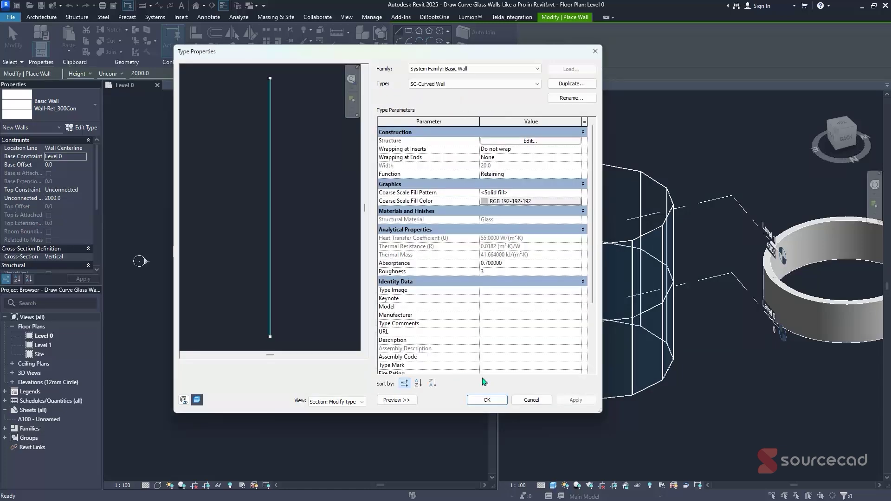
left_click(483, 399)
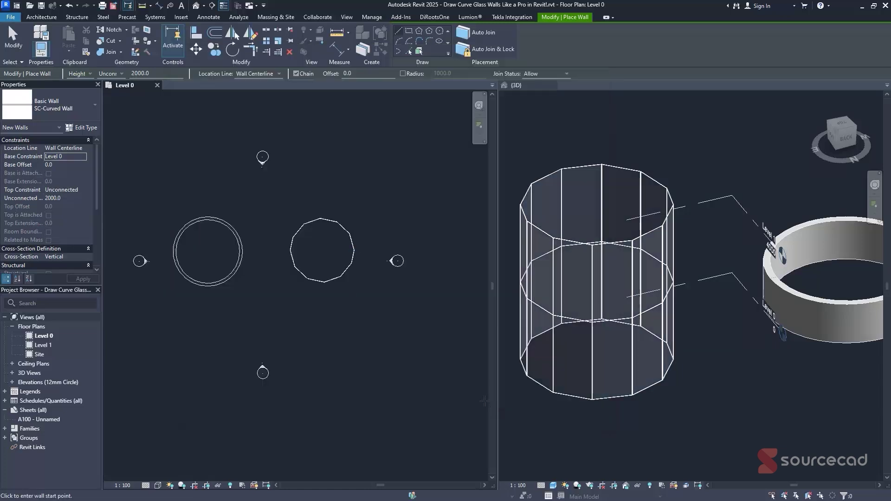
key("Escape")
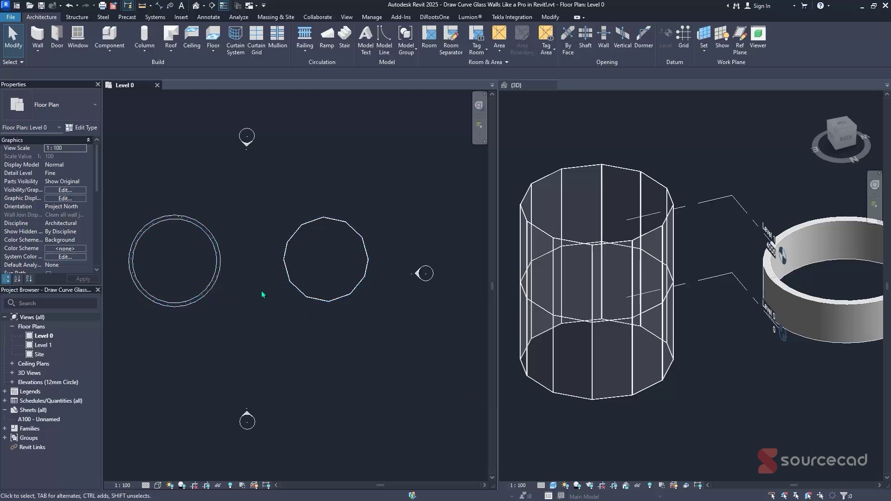
Set the curtain wall type's Curtain Panel to Basic Wall : SC-Curved Wall
left_click(297, 232)
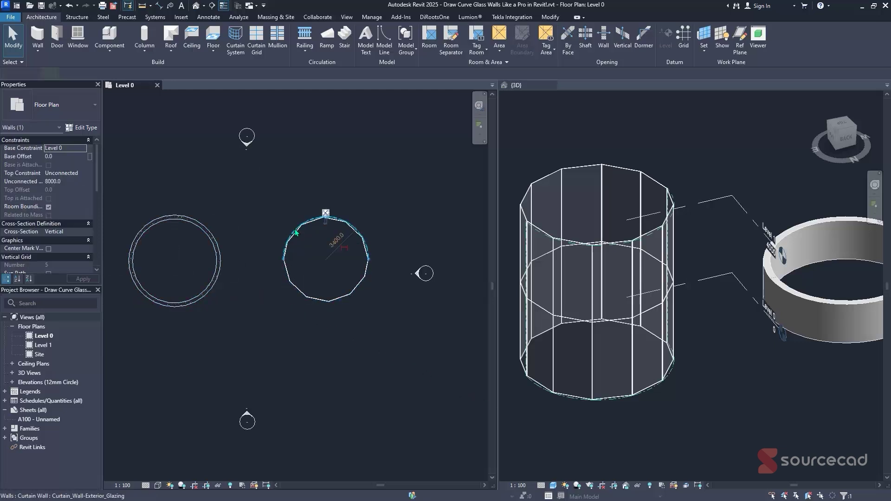
left_click(86, 128)
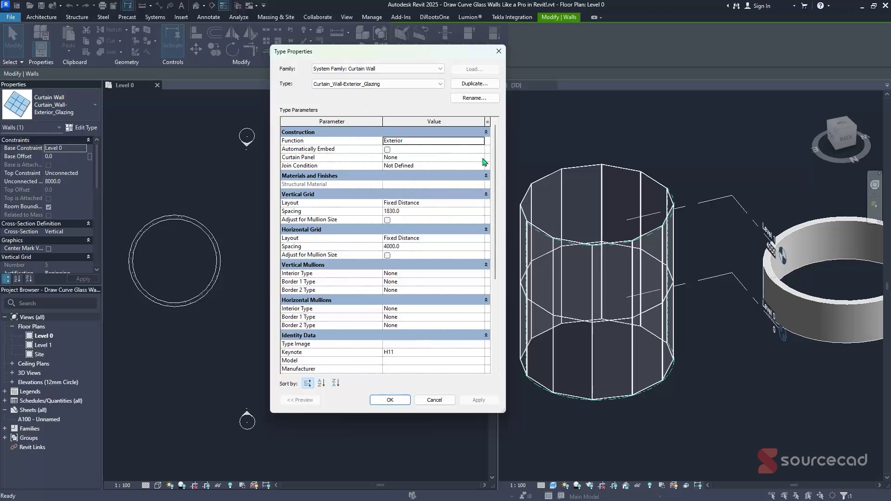
left_click(482, 158)
left_click(483, 158)
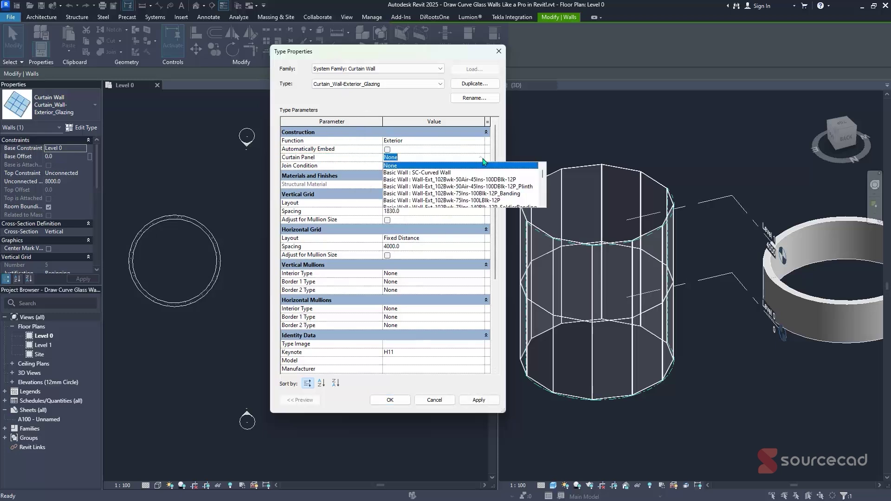
left_click(461, 173)
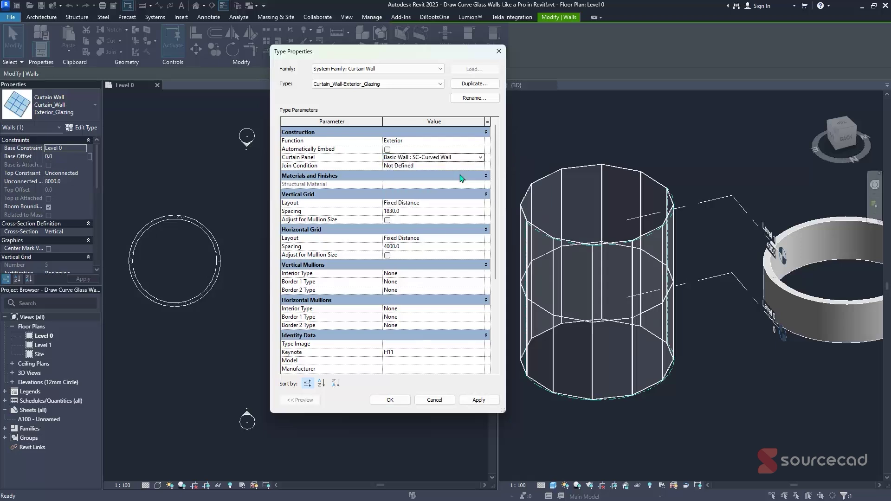
left_click(475, 400)
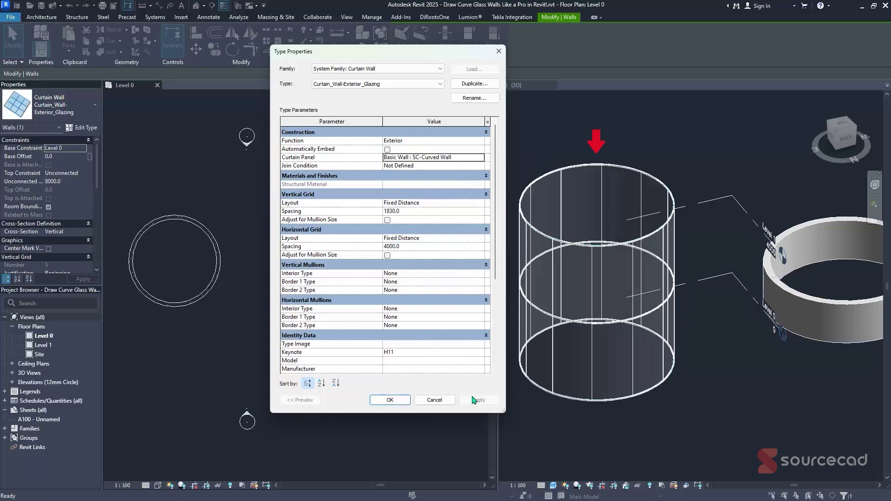
left_click(389, 400)
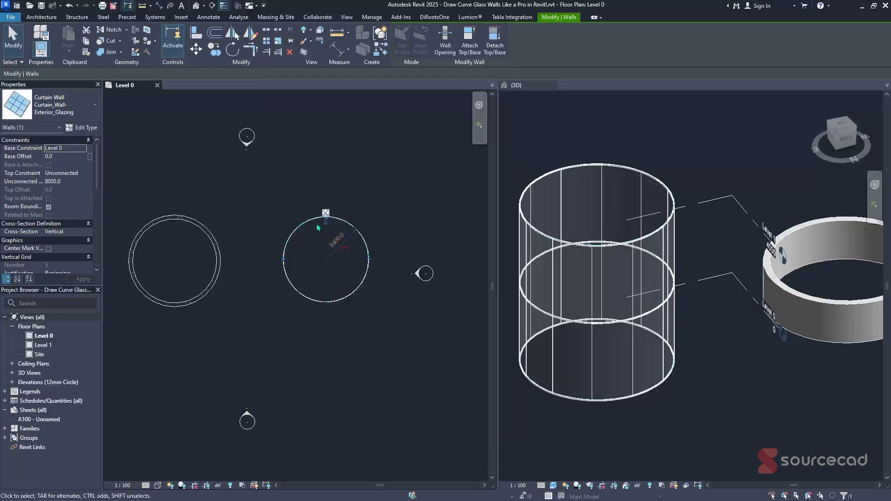
key("Escape")
scroll(572, 183, "up", 4)
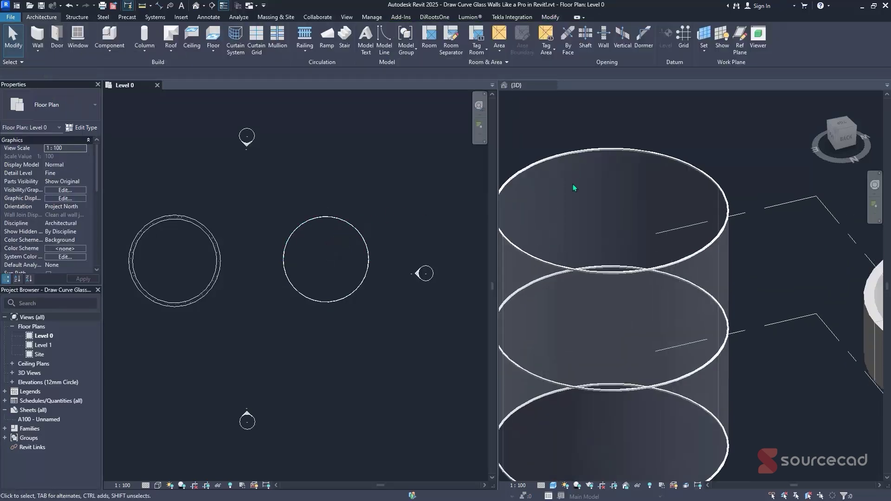
scroll(573, 186, "up", 3)
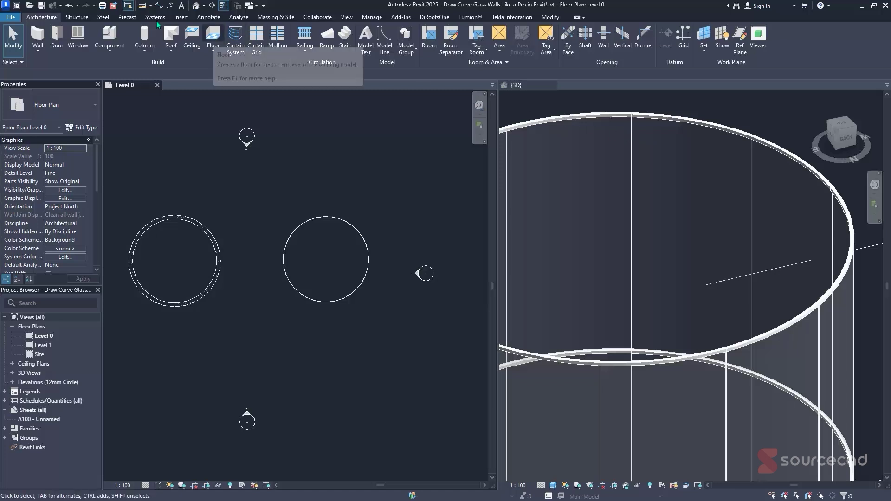
left_click(226, 9)
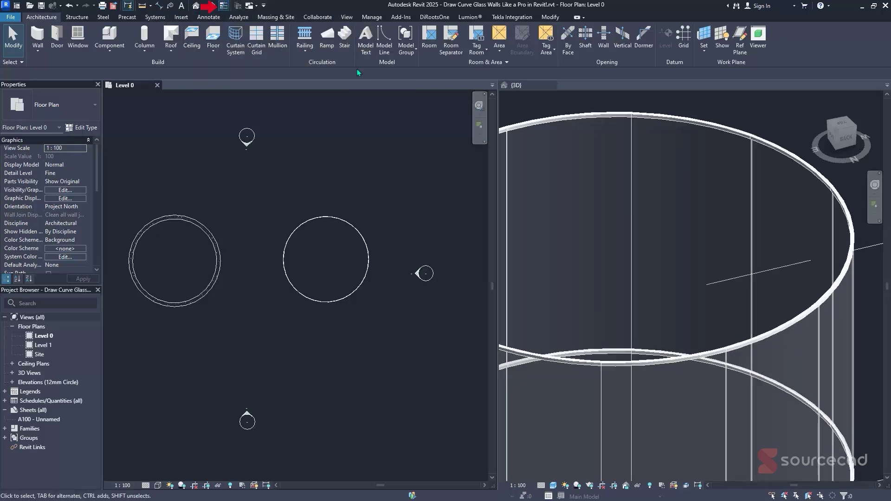
scroll(637, 204, "down", 3)
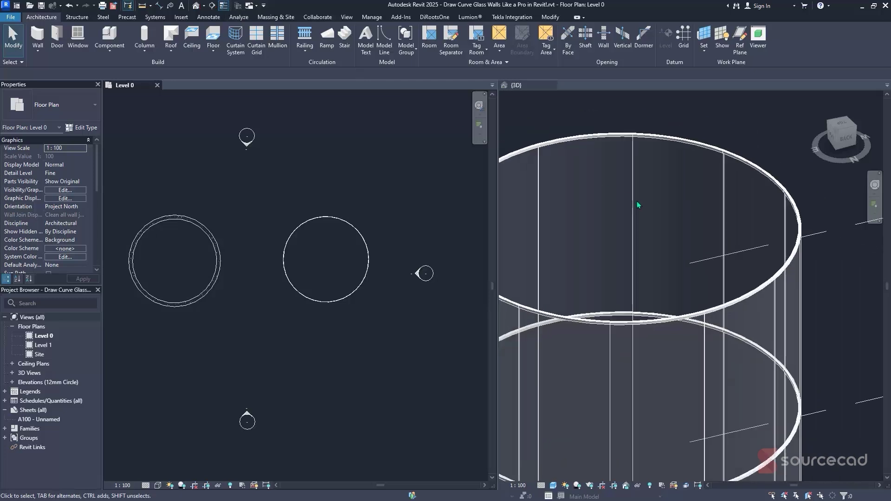
left_click(637, 204)
scroll(637, 202, "down", 3)
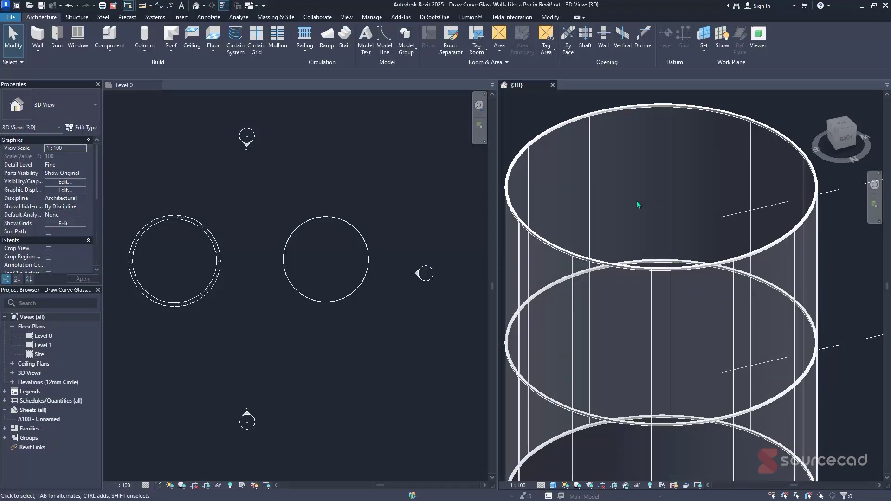
left_click(359, 233)
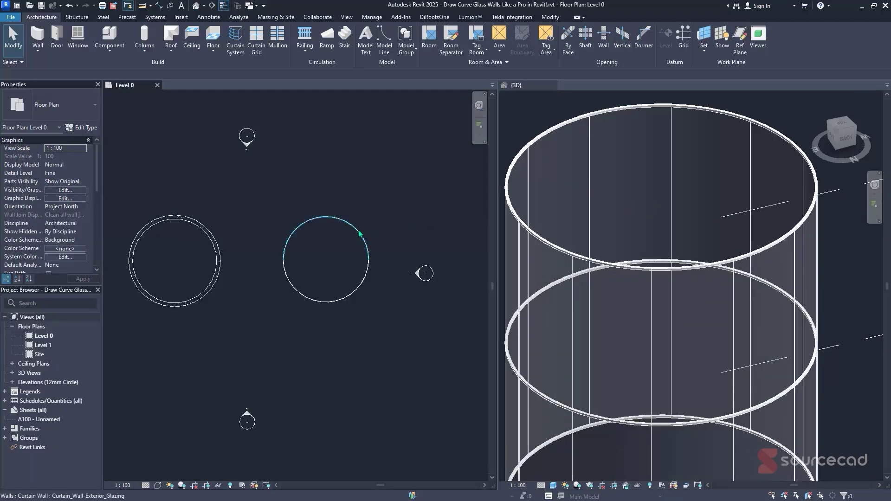
Set the curtain wall type's vertical grid layout to Maximum Spacing of 1500
left_click(335, 220)
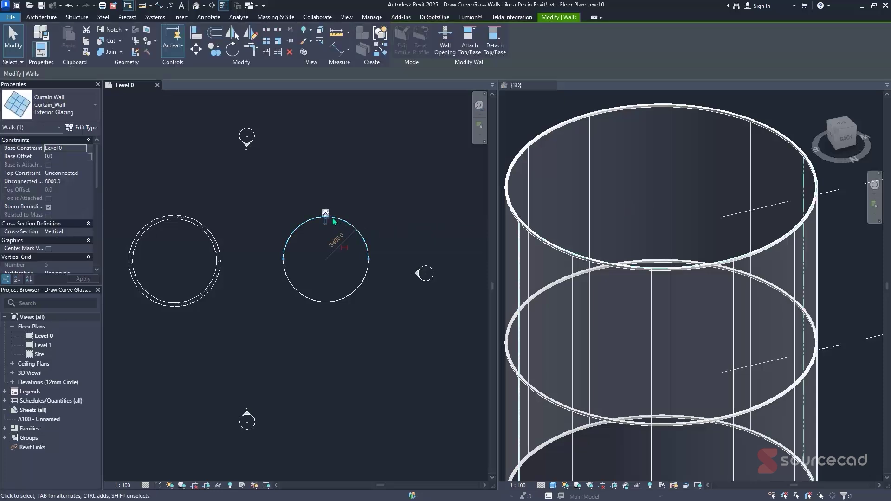
left_click(82, 127)
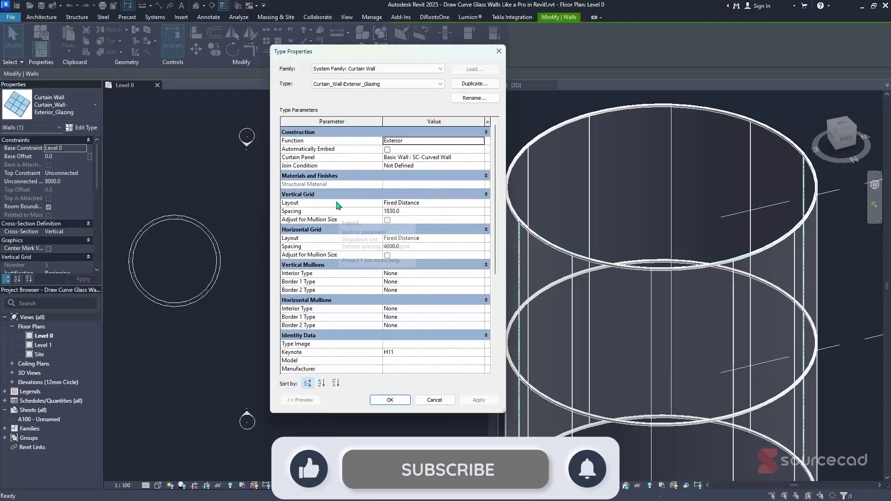
left_click(481, 207)
left_click(427, 232)
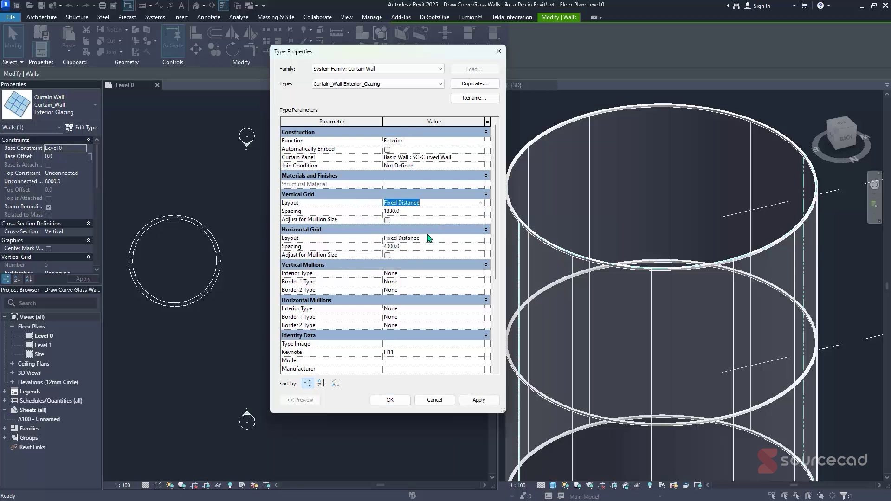
left_click(426, 212)
type("1500")
scroll(491, 225, "down", 2)
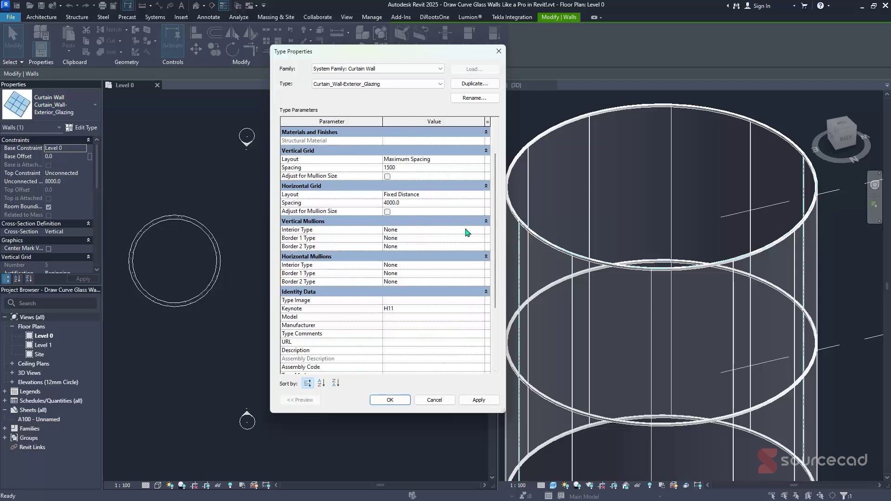
Set vertical interior mullions to Rectangular 50x150mm and both vertical borders to V Corner Mullion
left_click(480, 231)
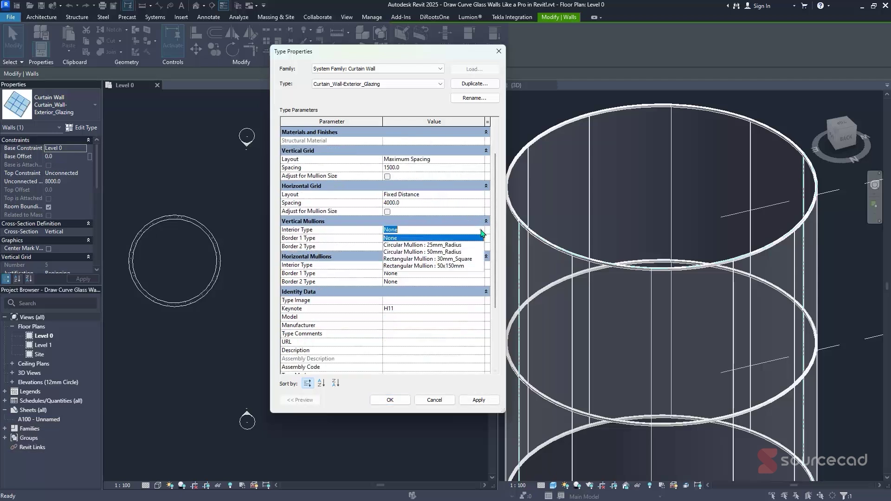
left_click(463, 266)
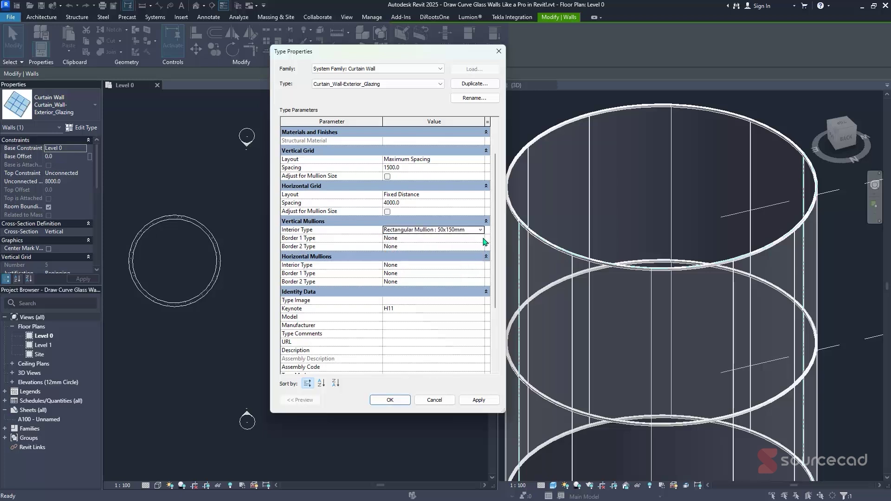
left_click(482, 238)
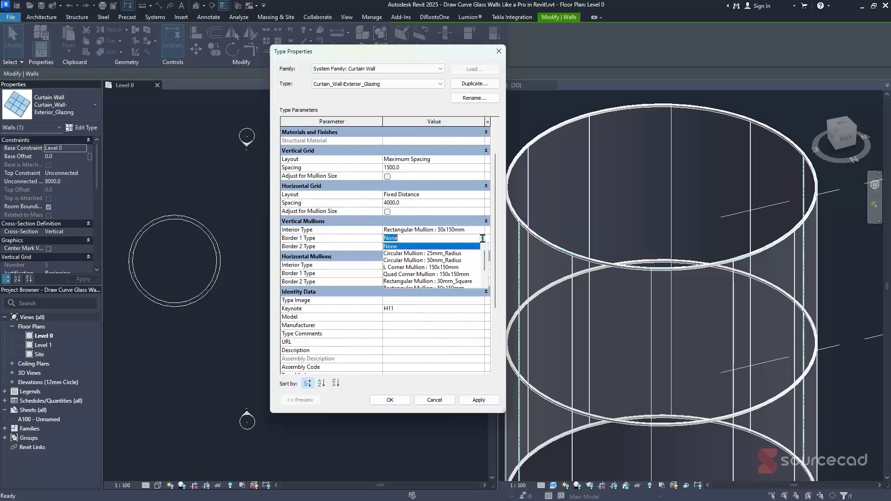
scroll(447, 275, "down", 1)
left_click(431, 281)
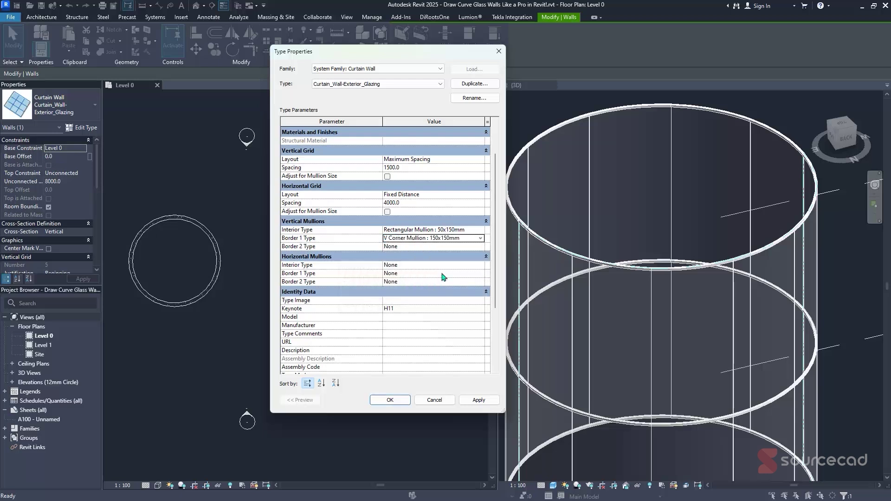
left_click(436, 247)
left_click(481, 247)
scroll(424, 288, "down", 1)
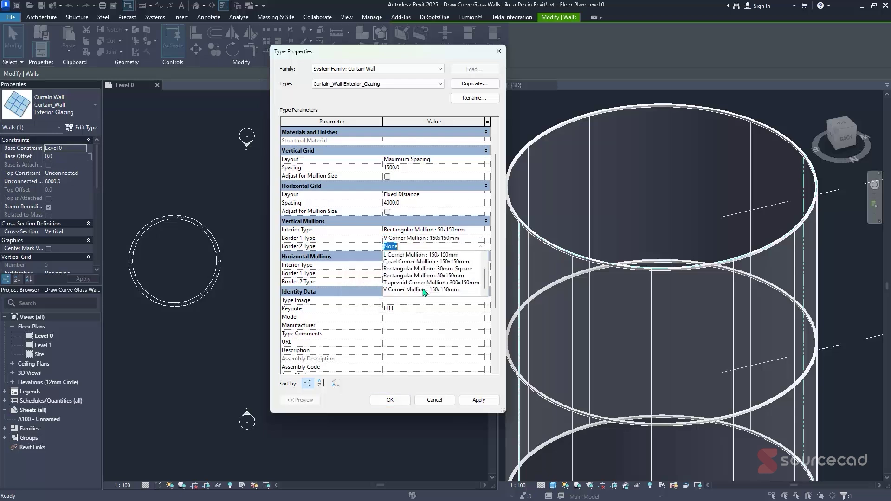
left_click(424, 290)
Apply the mullions, delete uncreatable corner mullions, and keep no horizontal interior mullions
left_click(472, 401)
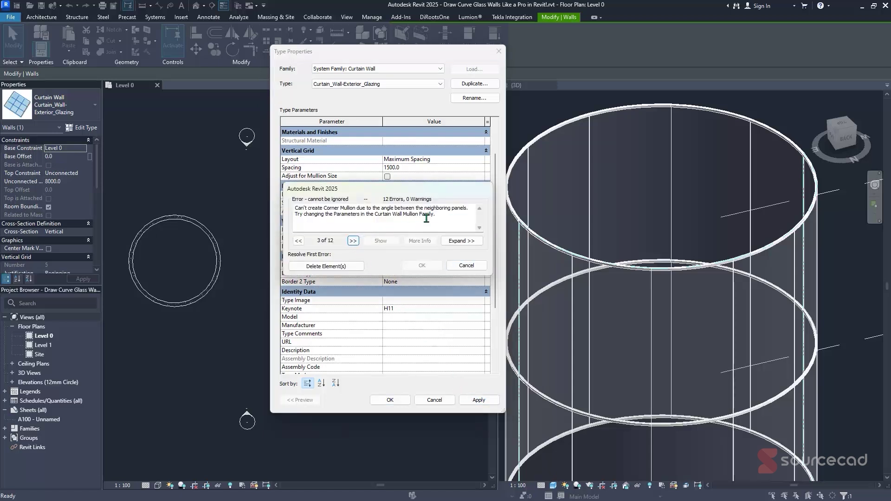
left_click(338, 267)
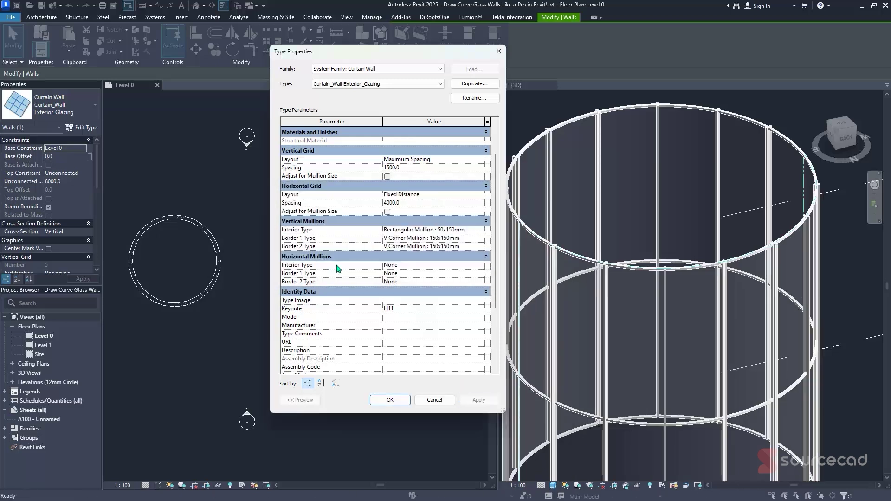
left_click(482, 267)
left_click(482, 268)
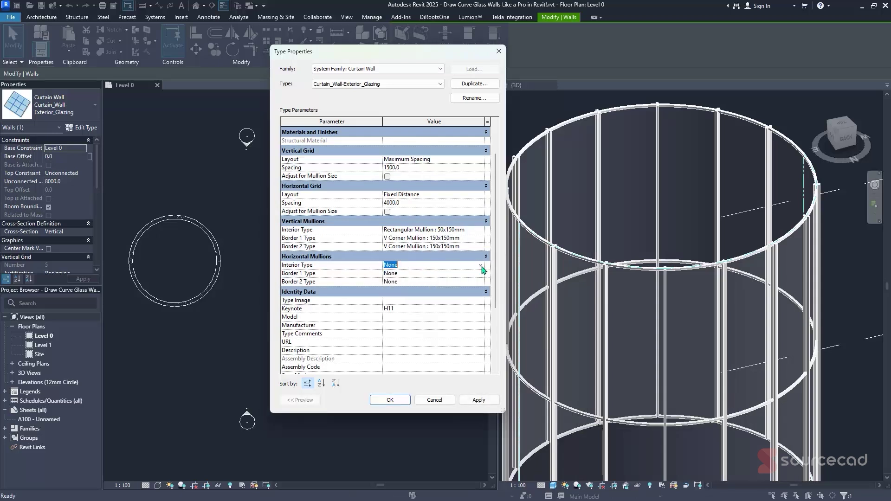
Confirm the curtain wall type changes and delete both existing circular walls
left_click(390, 399)
key("Escape")
scroll(338, 245, "up", 2)
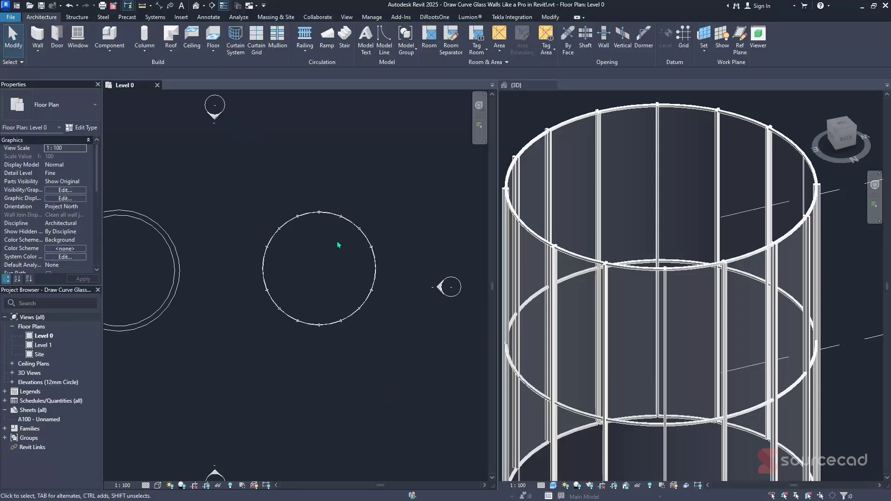
key("z")
key("f")
key("z")
key("f")
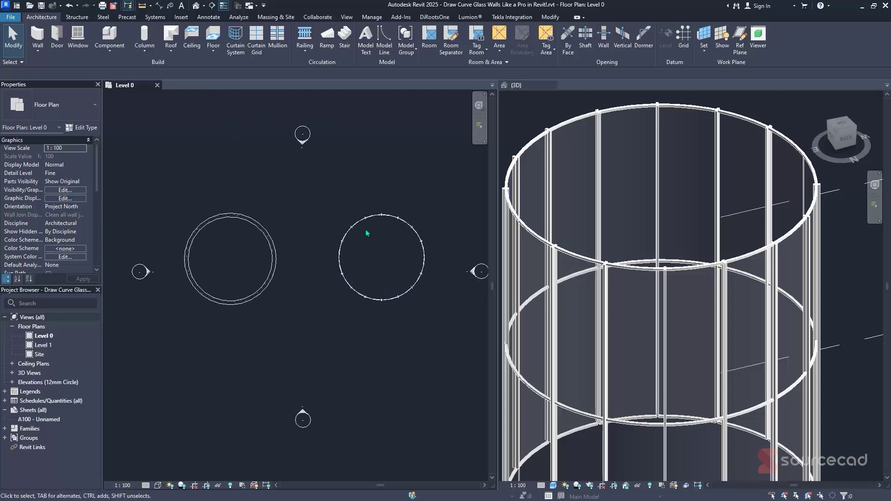
left_click_drag(348, 308, 171, 342)
key("Escape")
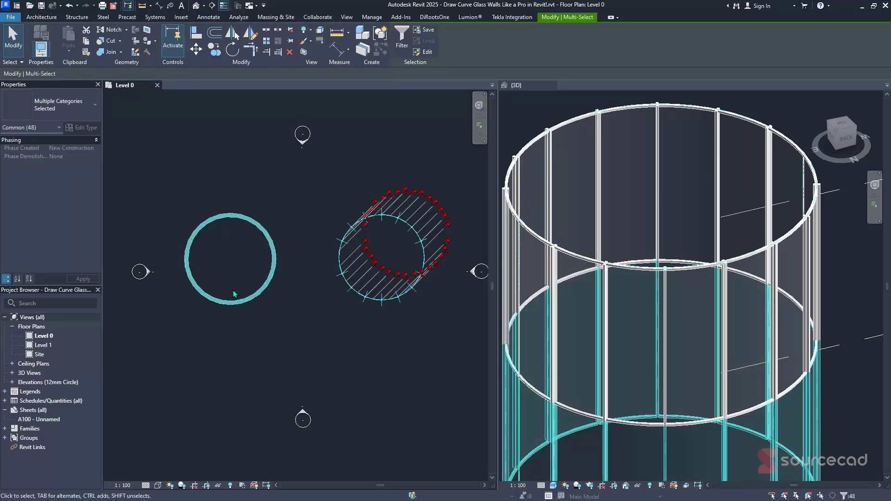
key("Delete")
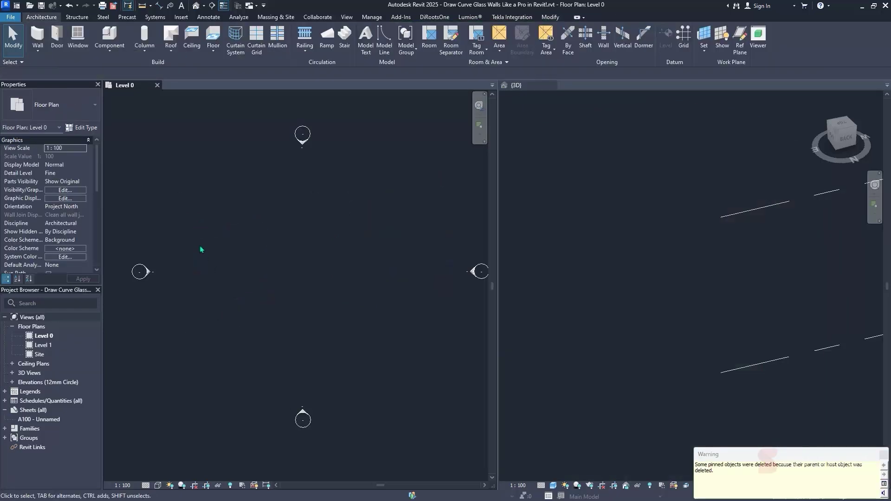
Start a new wall of type Curtain_Wall-Exterior_Glazing
left_click(37, 36)
left_click(53, 107)
scroll(67, 166, "down", 5)
left_click(82, 226)
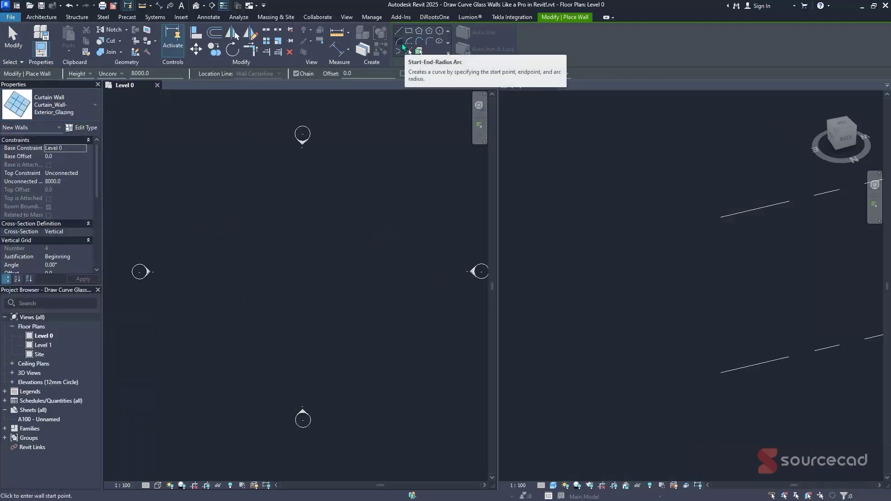
Draw a semicircular Start-End-Radius arc curtain wall
left_click(398, 41)
left_click(232, 273)
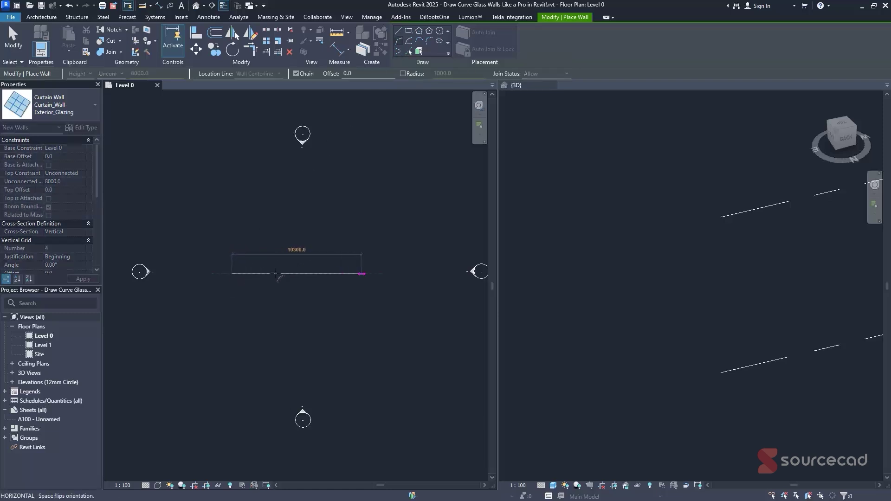
left_click(375, 273)
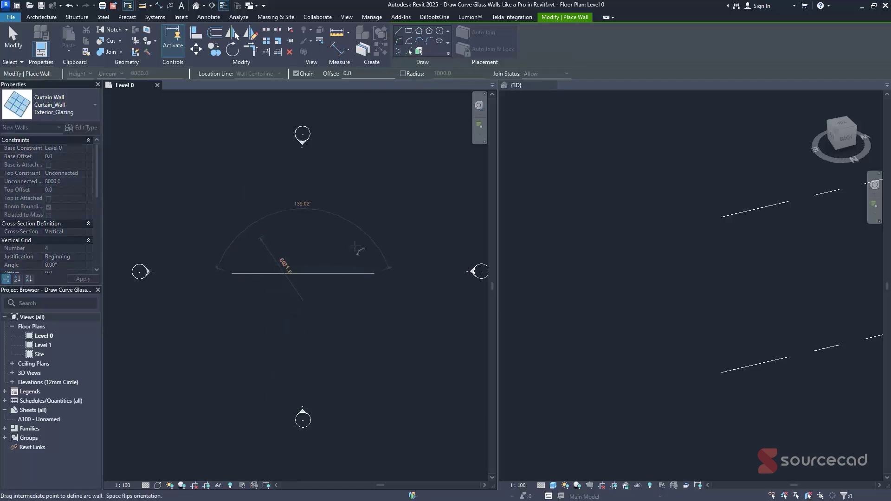
left_click(336, 222)
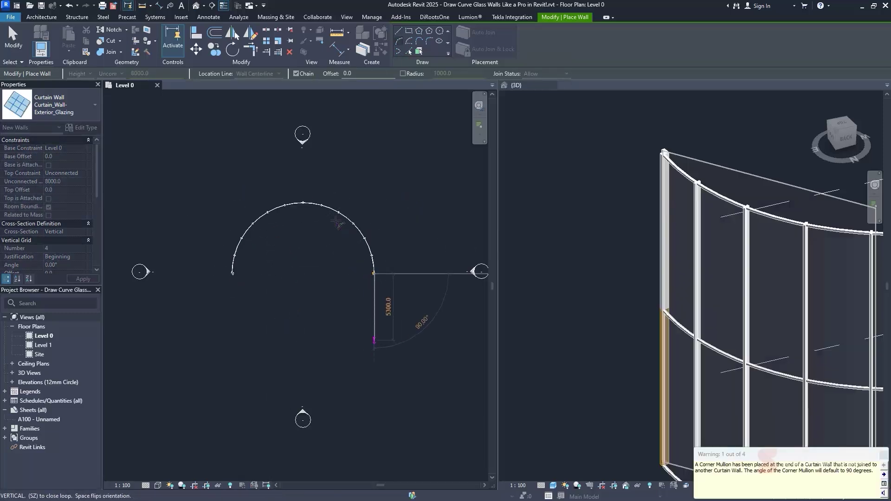
key("Escape")
key("z")
key("a")
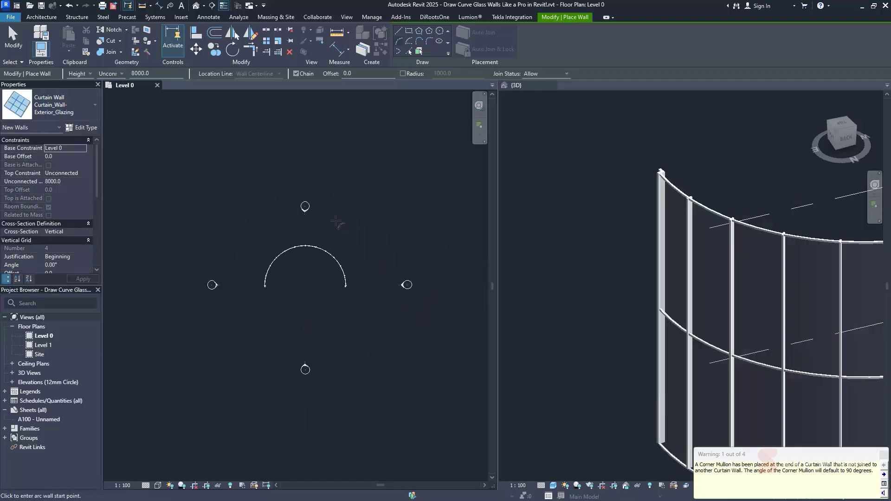
key("Escape")
left_click(344, 252)
Mirror the arc wall across an axis through its endpoints and delete the failed corner mullions
left_click_drag(249, 310, 247, 309)
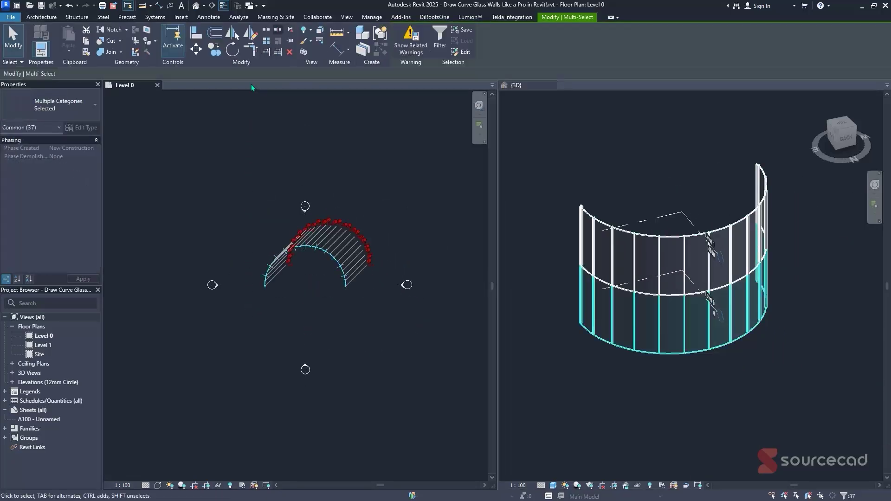
left_click(250, 33)
scroll(331, 288, "up", 2)
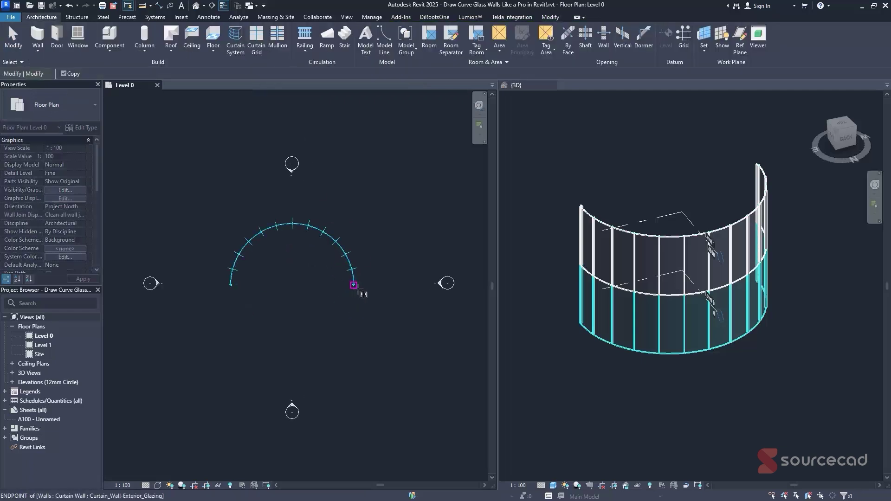
scroll(363, 294, "up", 5)
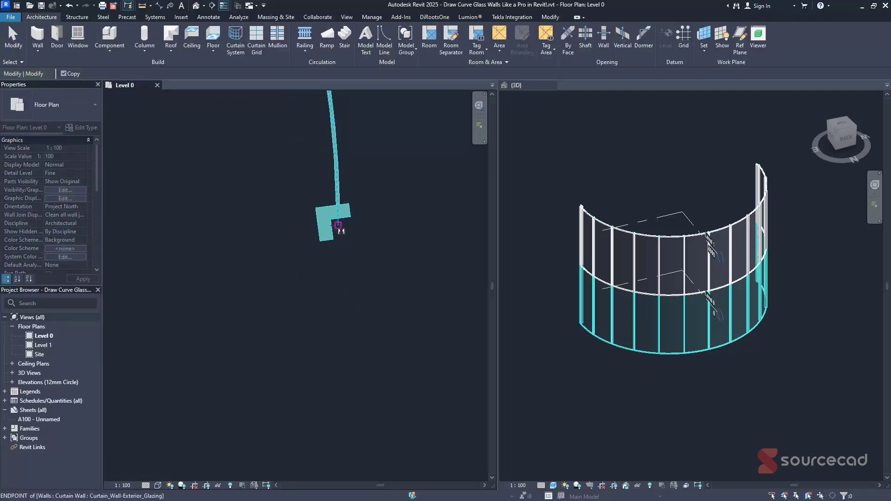
left_click(338, 225)
scroll(341, 230, "down", 6)
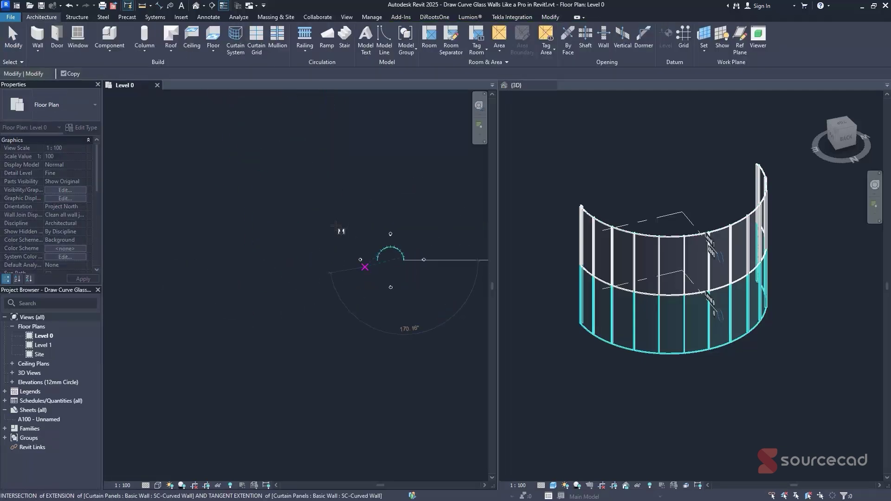
scroll(336, 227, "up", 6)
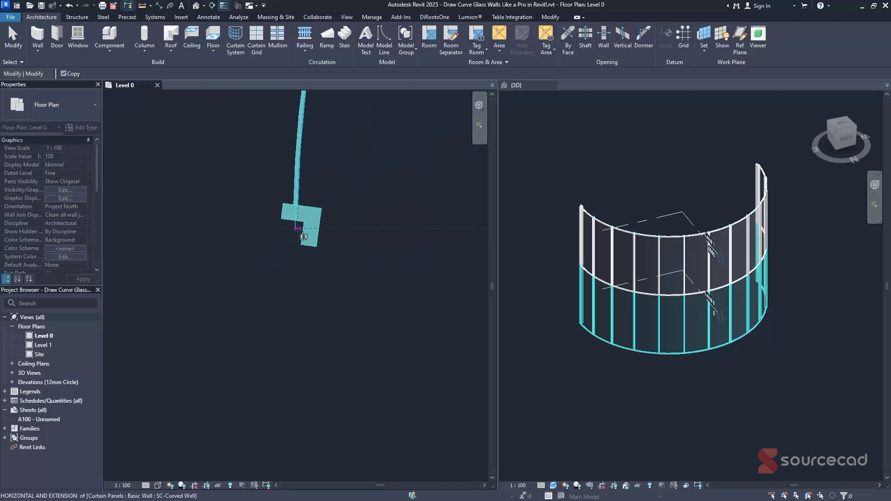
left_click(302, 236)
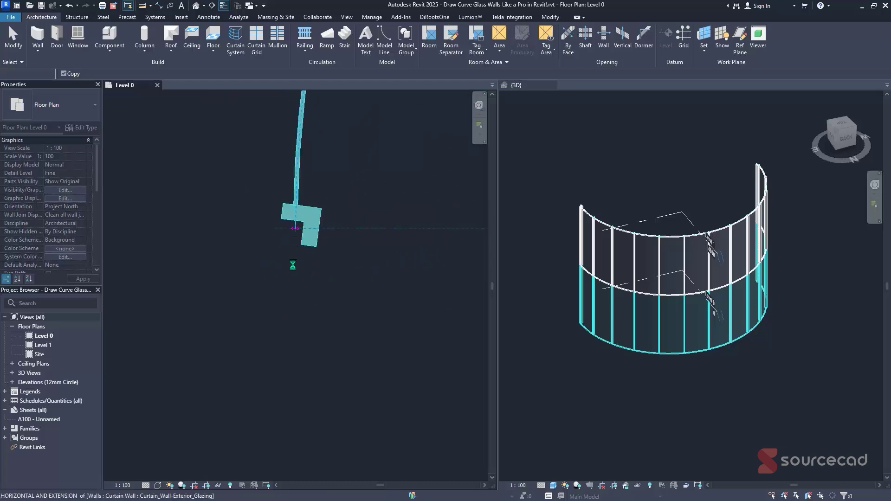
scroll(293, 265, "down", 8)
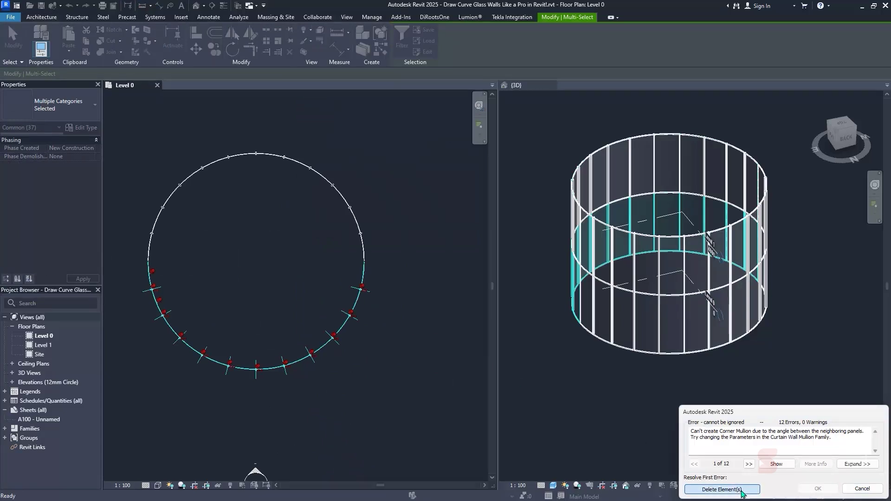
left_click(722, 489)
left_click(390, 308)
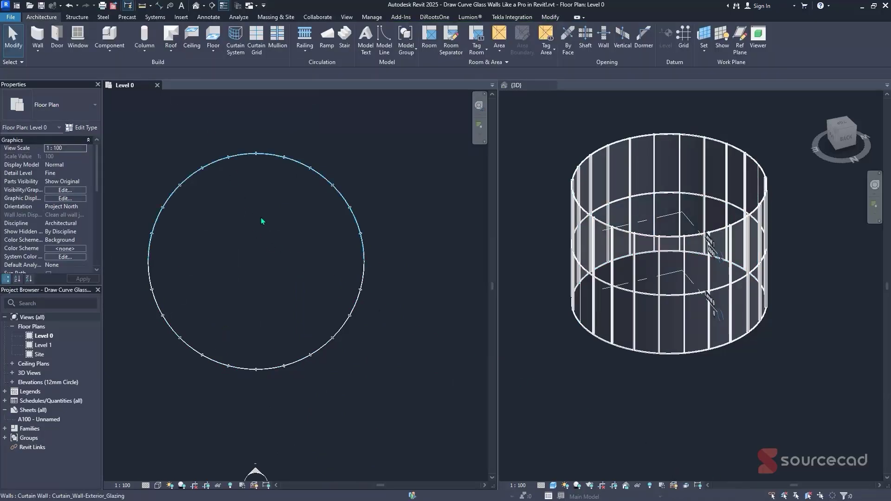
Sketch an octagonal circumscribed-polygon roof on Level 1 around the wall circle, using an offset
left_click(170, 35)
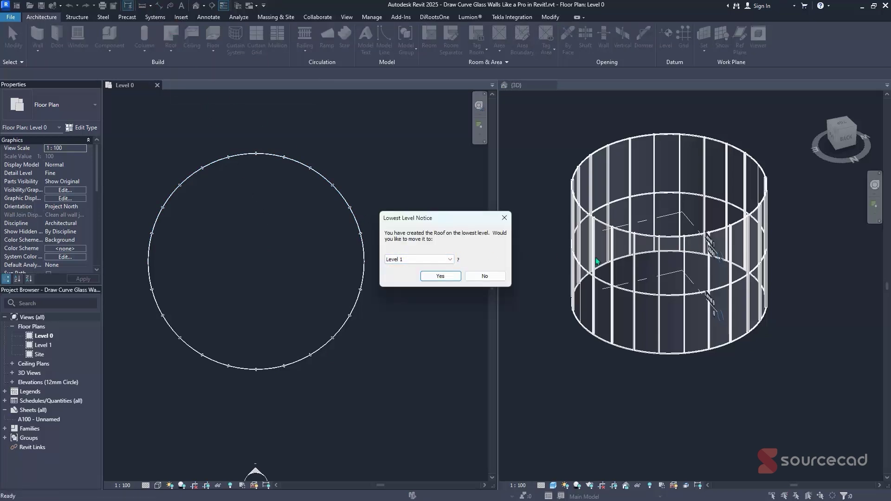
left_click(446, 276)
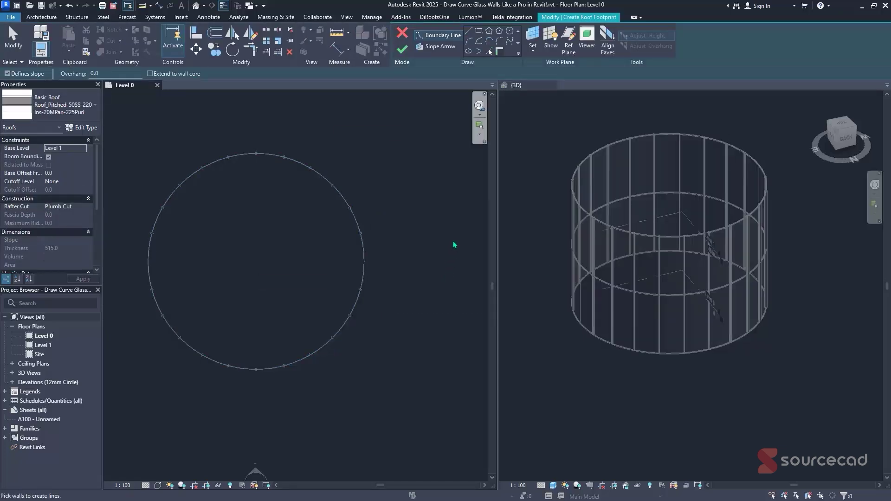
left_click(499, 32)
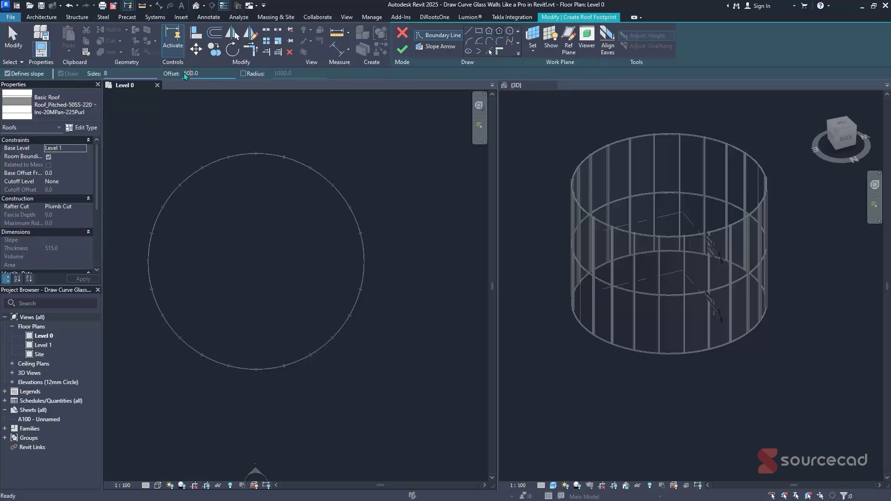
left_click(242, 74)
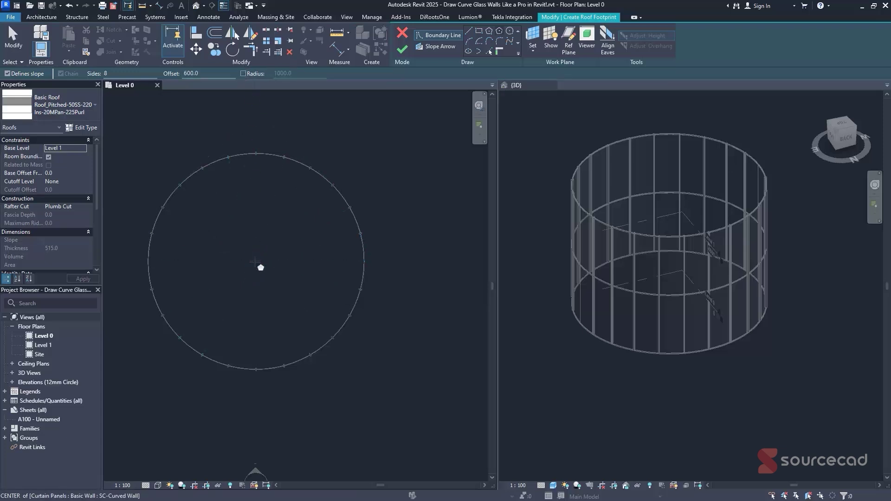
left_click(255, 261)
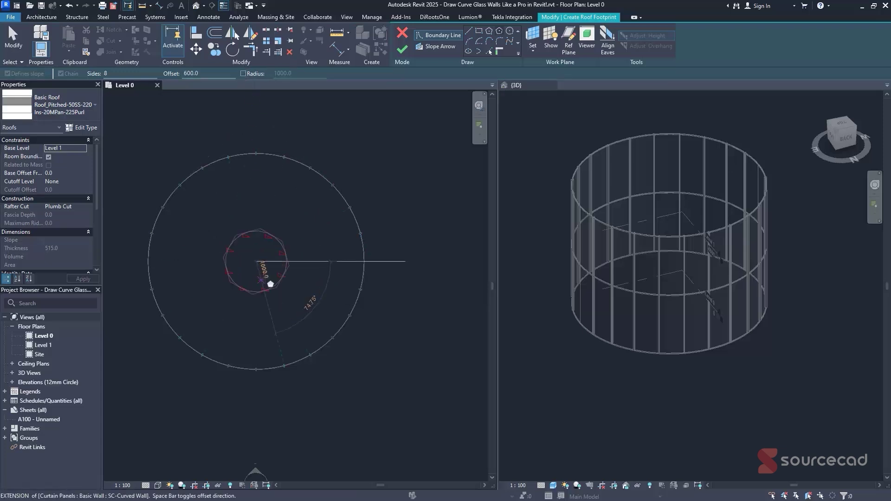
left_click(310, 356)
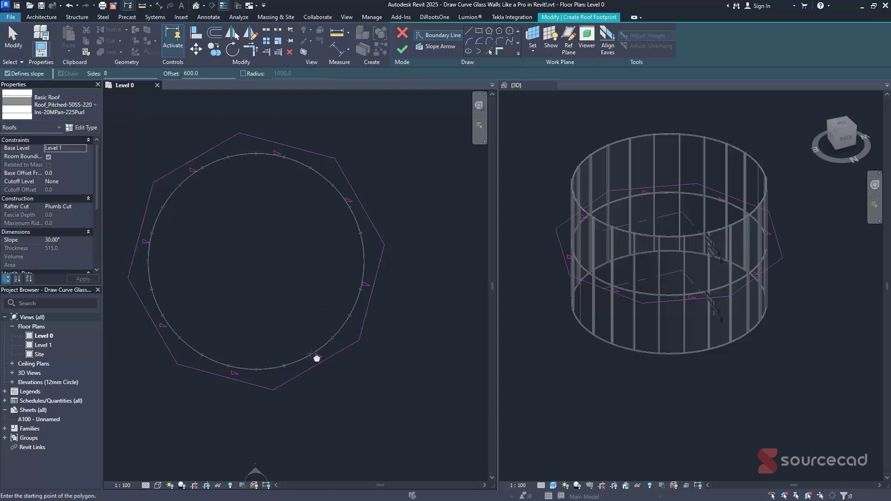
left_click(405, 49)
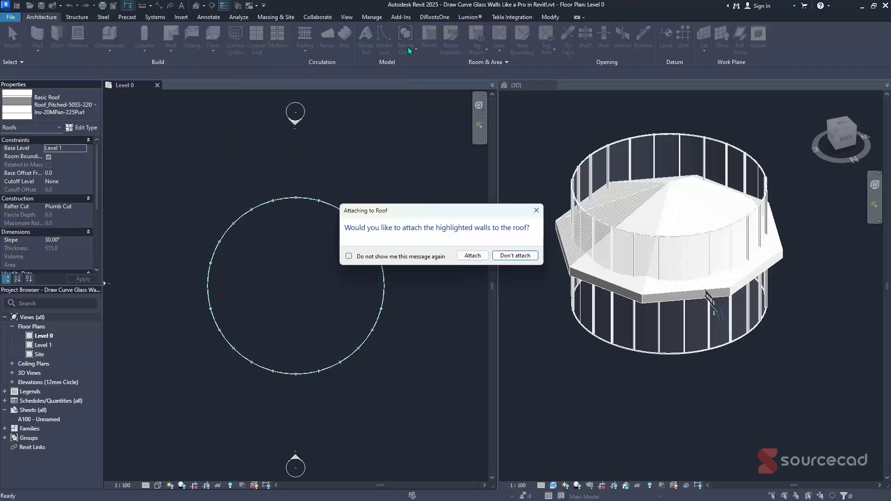
Attach the walls to the roof, switch it to Roof_Generic-125mm, and delete the erroring elements
left_click(476, 257)
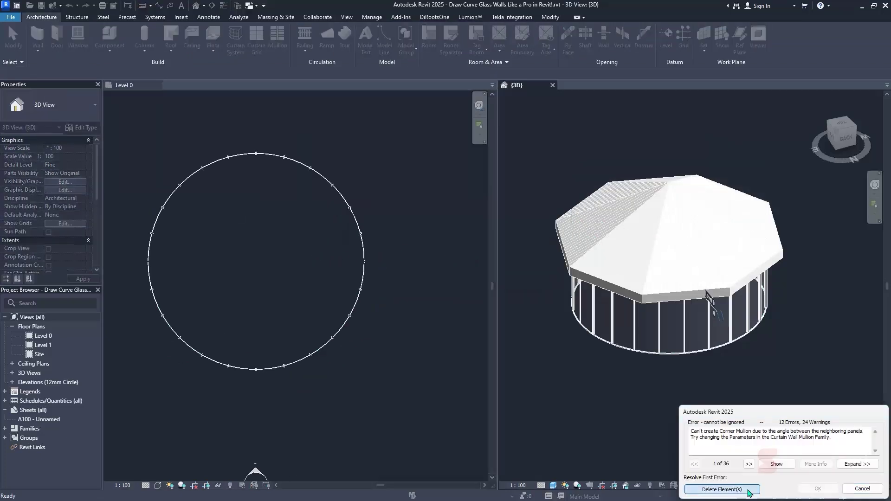
left_click(741, 487)
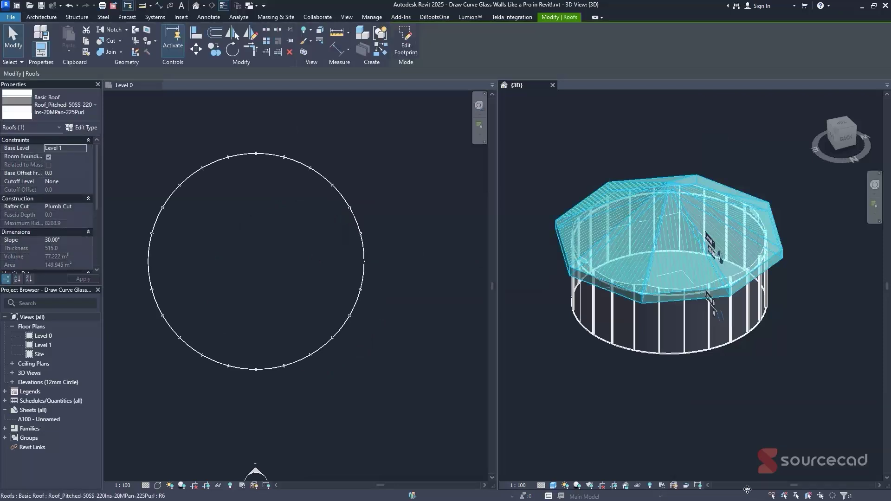
left_click(58, 119)
key("Escape")
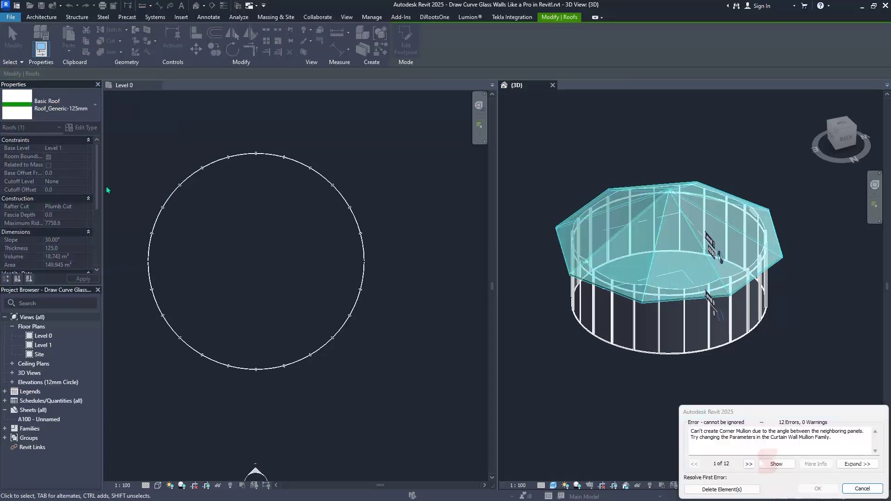
left_click(724, 490)
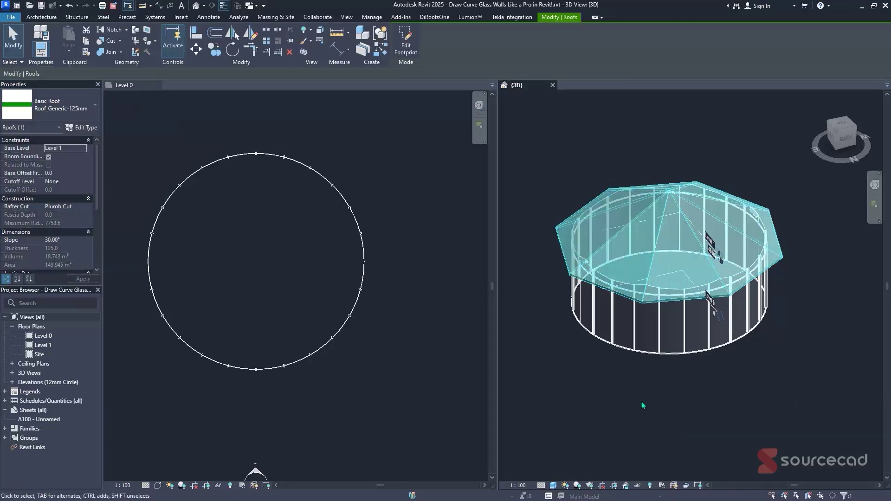
left_click(363, 168)
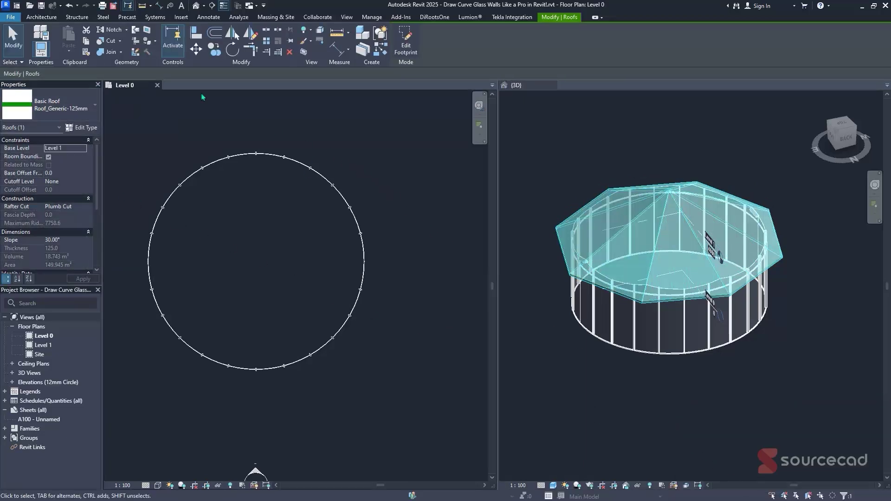
Create a Floor: Architectural on Level 0 bounded by the top and bottom wall arcs
left_click(47, 19)
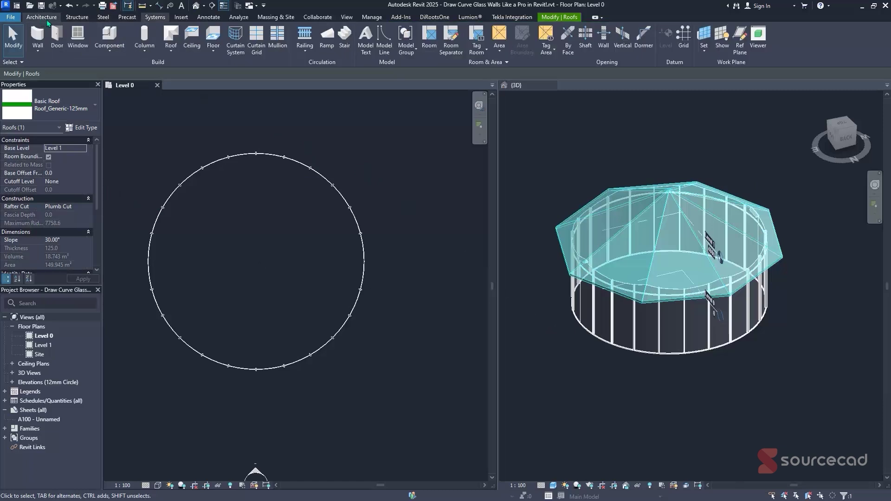
left_click(213, 50)
left_click(254, 68)
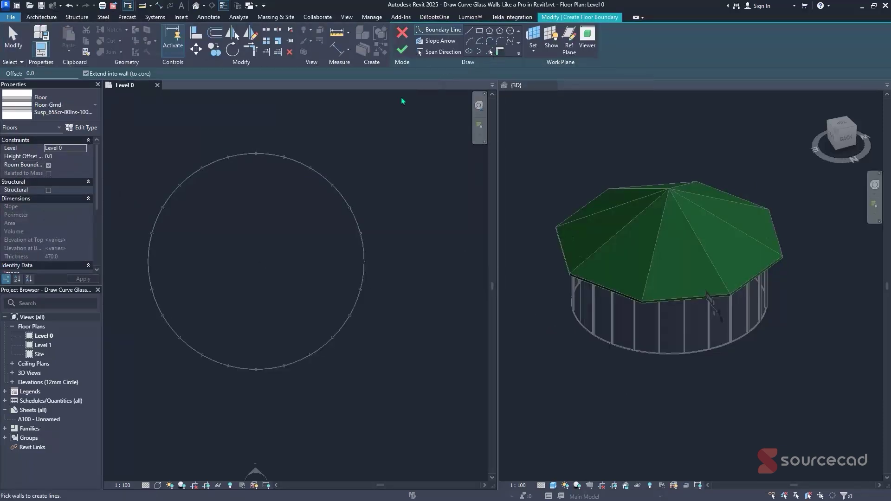
left_click(276, 157)
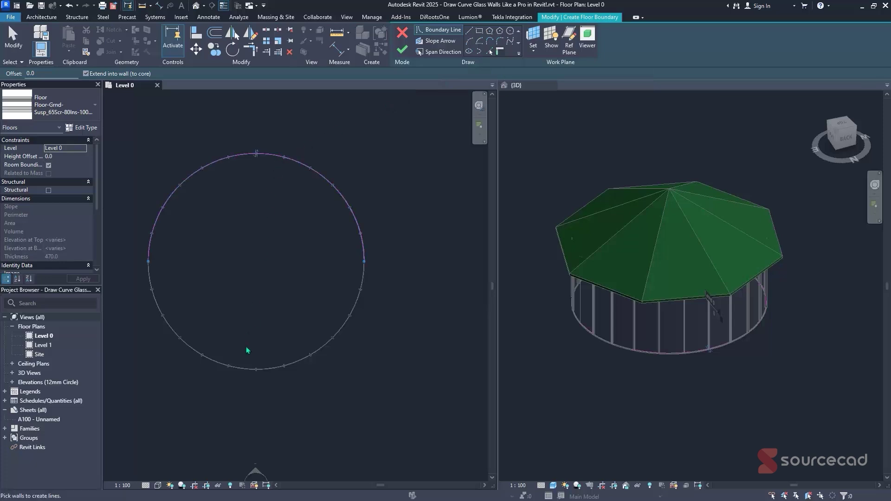
left_click(242, 371)
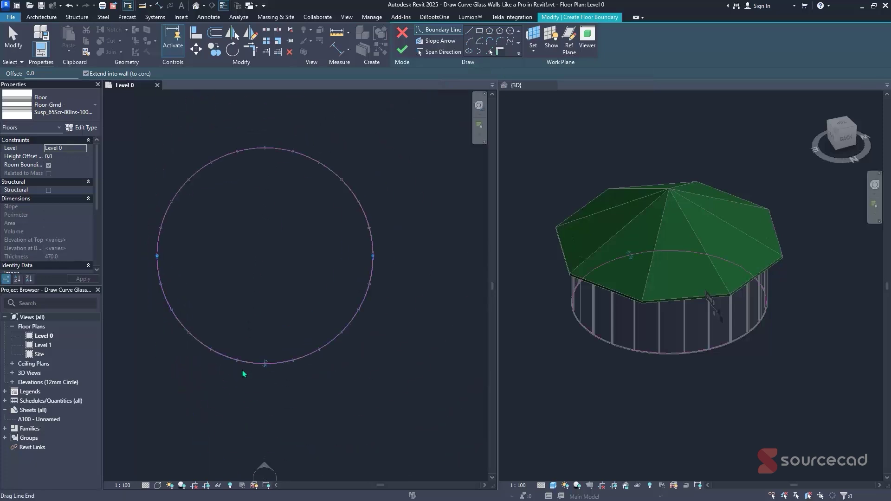
scroll(352, 261, "up", 10)
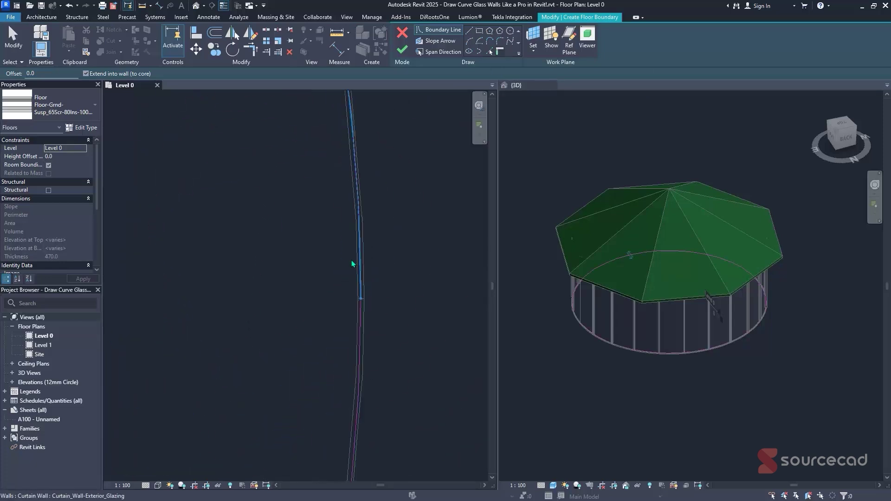
left_click(405, 52)
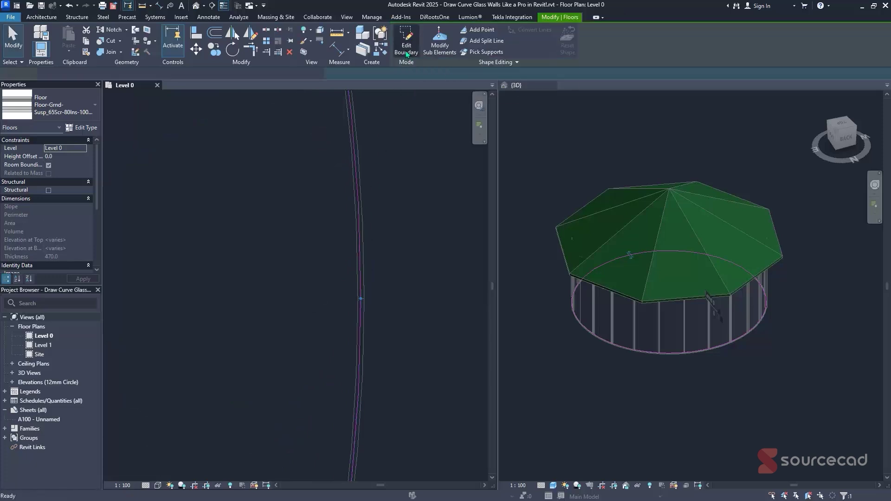
scroll(348, 367, "down", 6)
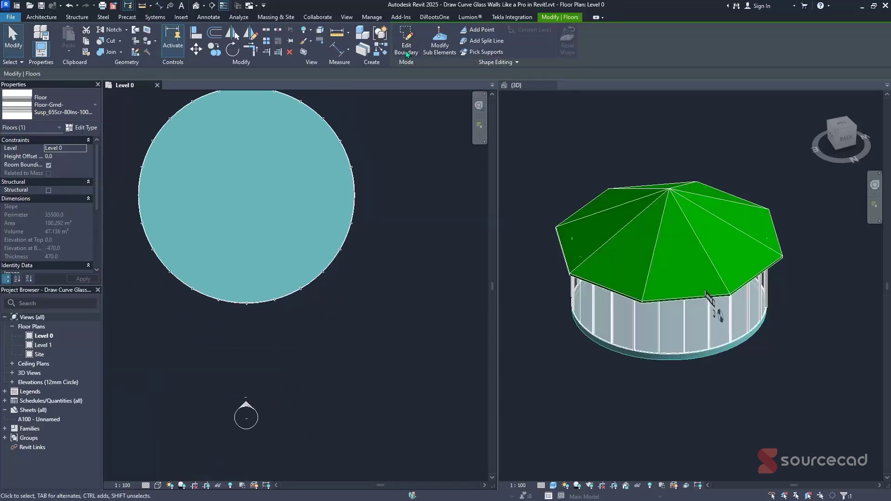
Return to the Level 0 plan and start the Door tool with DR
key("Escape")
key("ctrl+Tab")
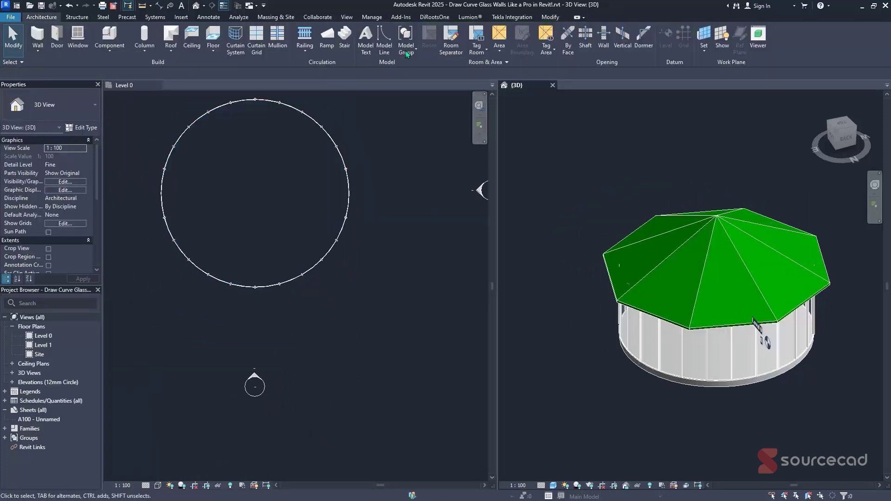
key("ctrl+Tab")
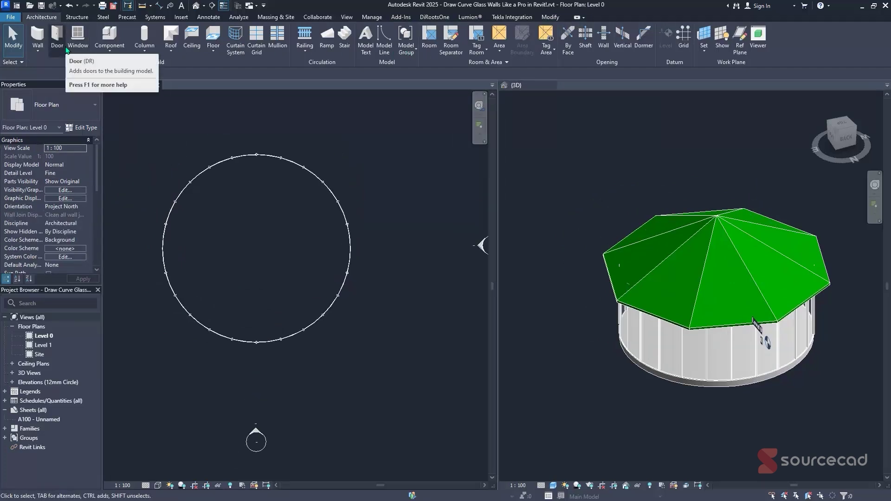
key("d")
key("r")
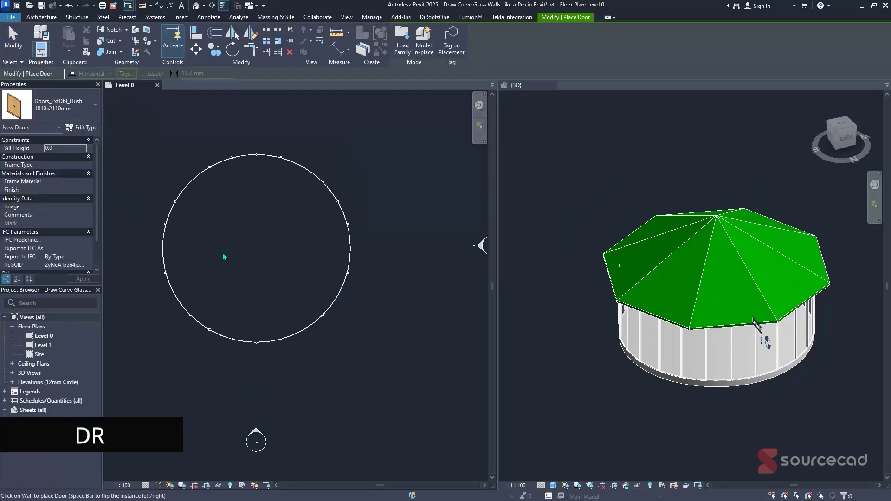
Load Doors_Concept_IntSgl.rfa from Doors > Internal Doors as the door type
left_click(84, 128)
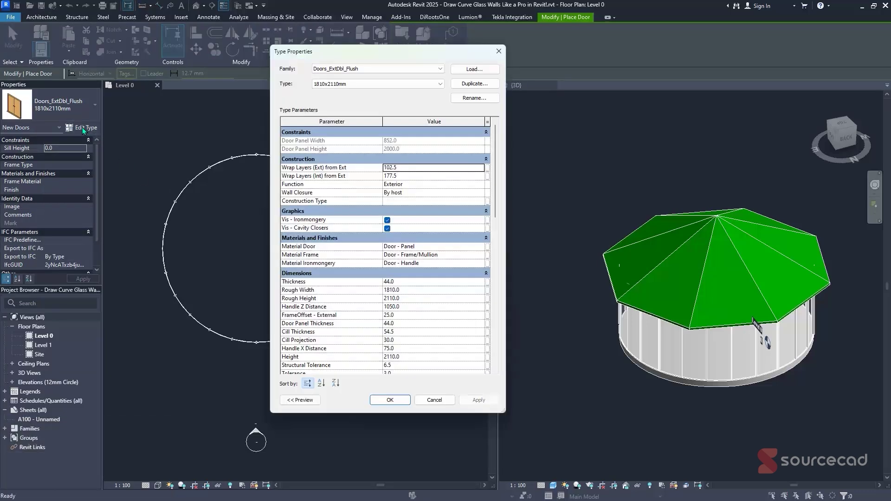
left_click(478, 71)
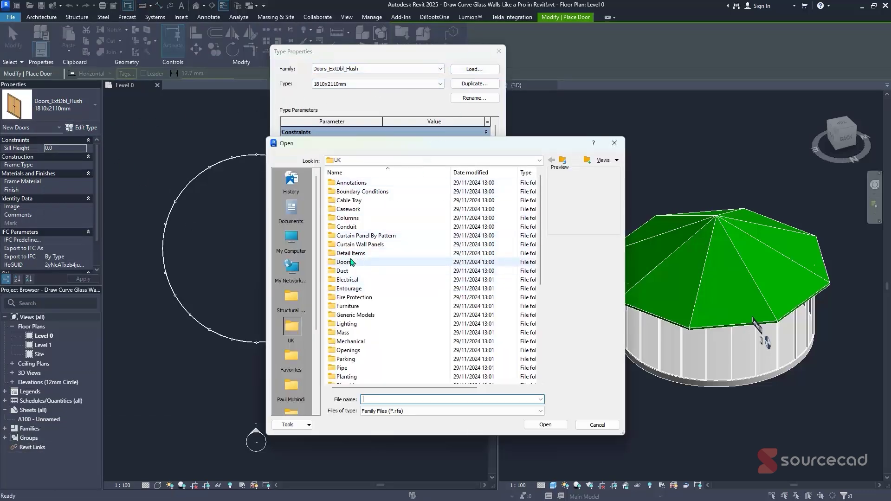
double_click(352, 263)
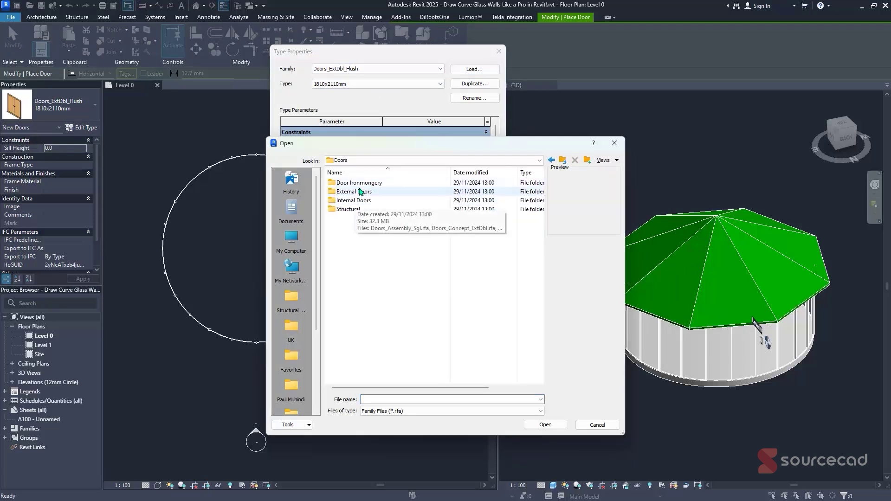
double_click(381, 201)
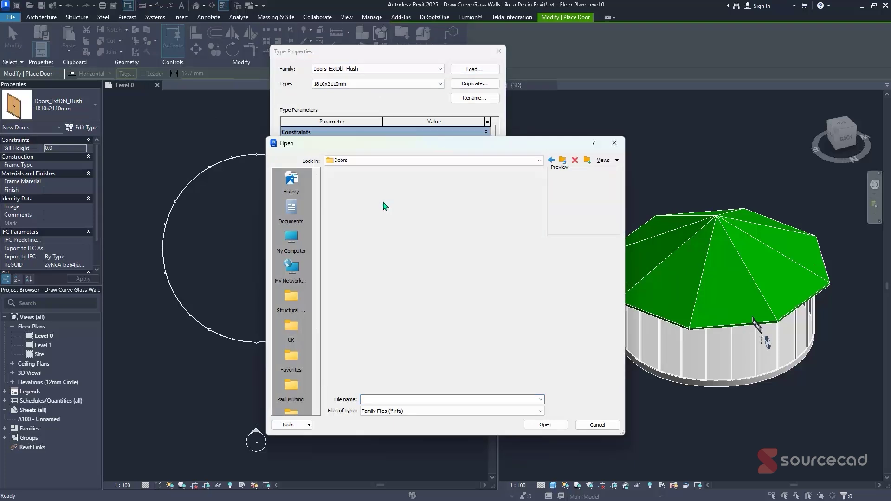
left_click(378, 183)
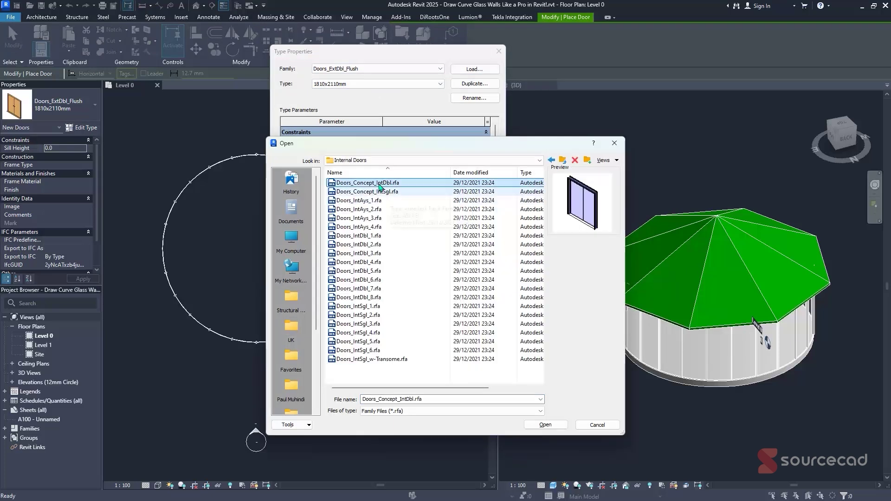
left_click(408, 192)
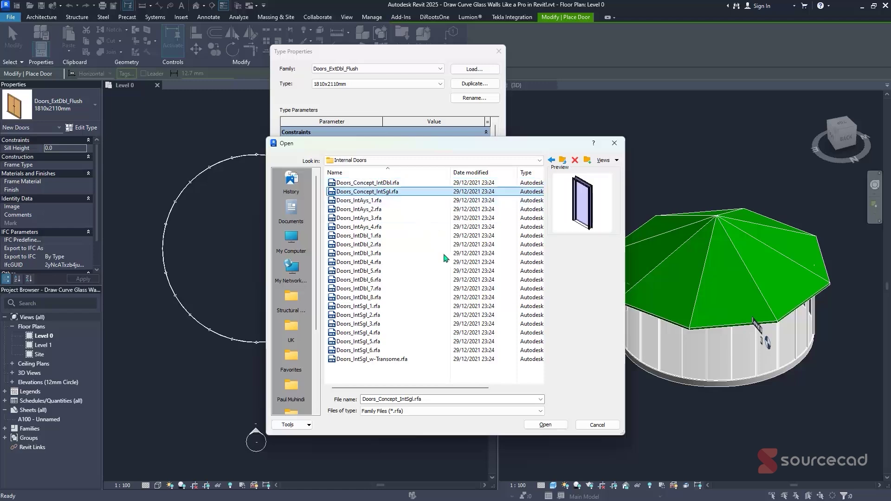
left_click(542, 424)
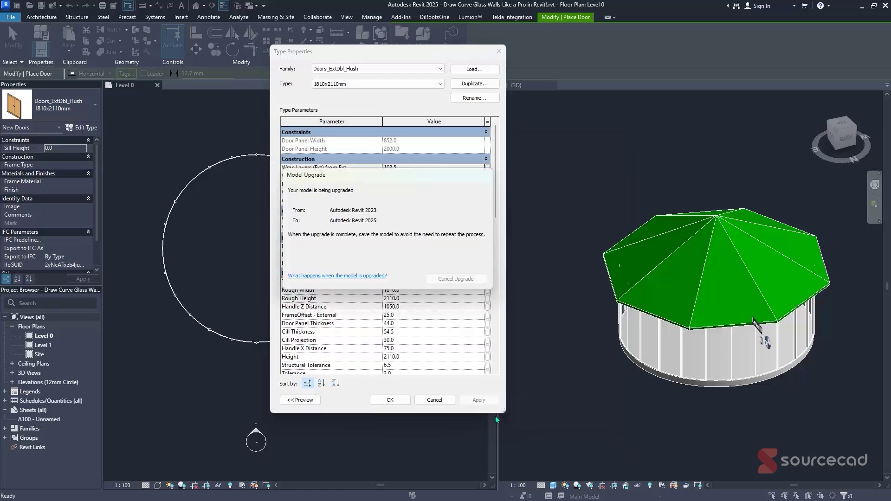
left_click(402, 405)
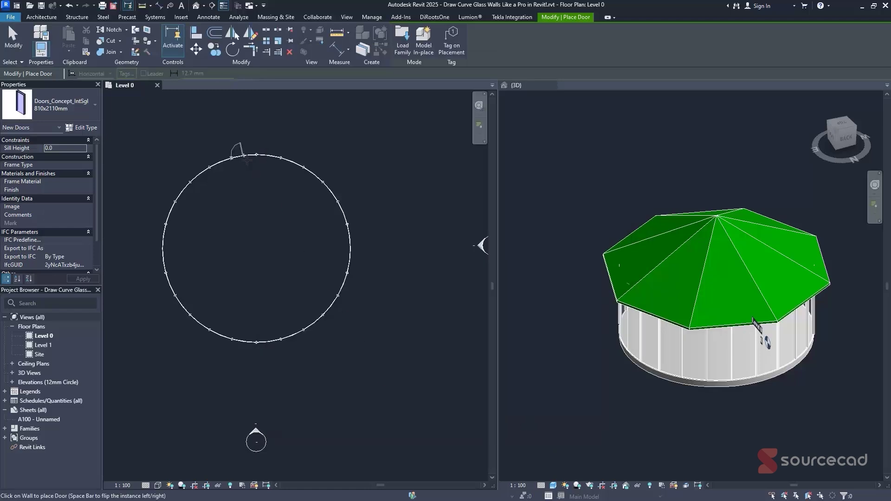
Place two doors in the curved wall, one at the top and one near the bottom
scroll(247, 160, "up", 4)
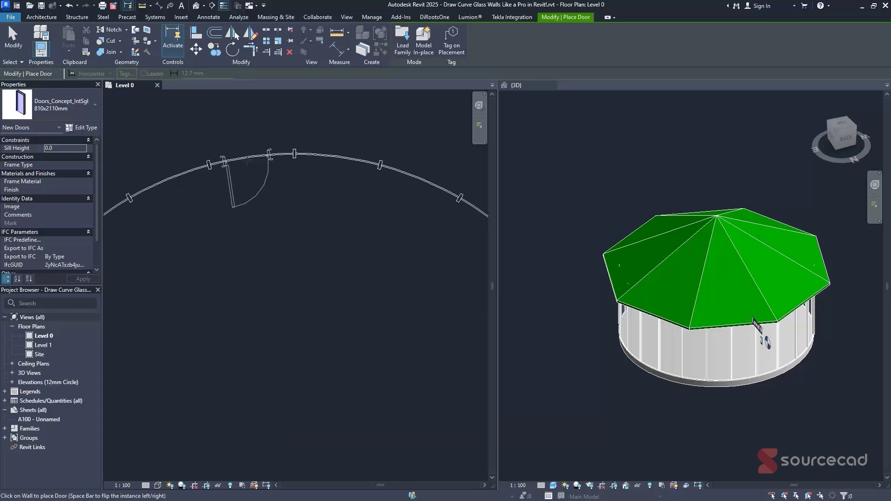
left_click(247, 160)
scroll(247, 167, "down", 4)
middle_click_drag(289, 469, 289, 372)
scroll(284, 375, "up", 2)
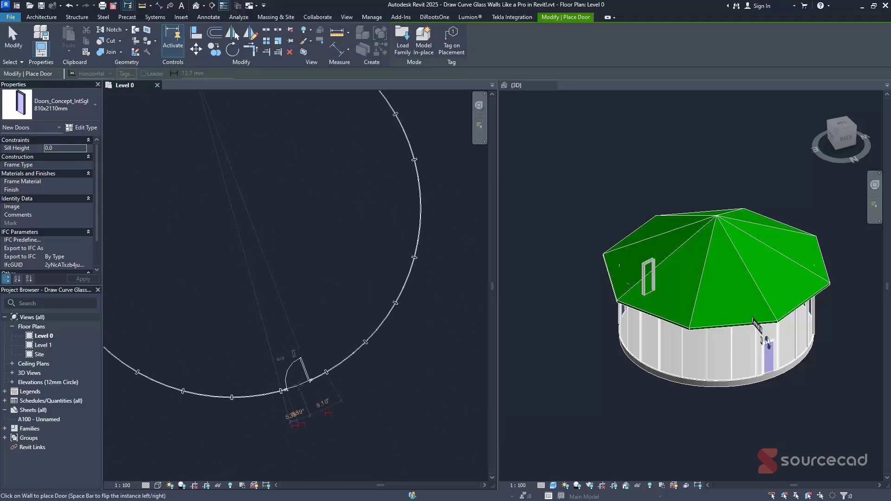
left_click(298, 385)
scroll(298, 384, "down", 3)
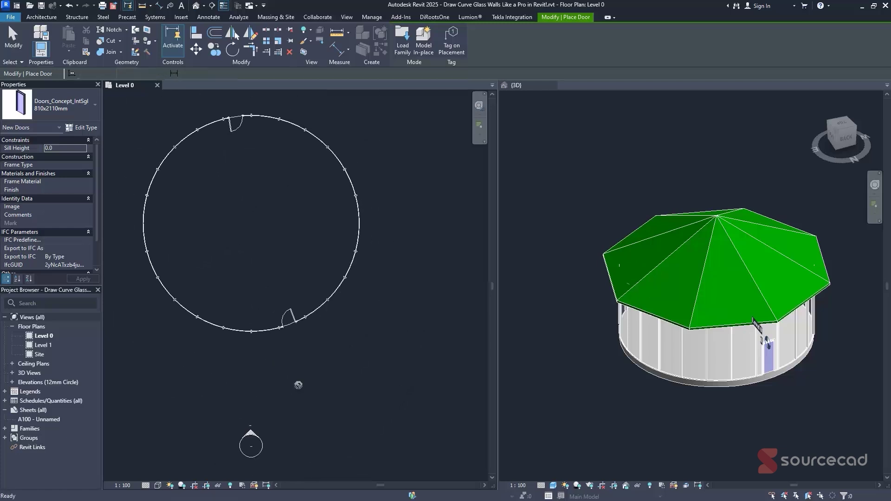
key("ctrl+Tab")
middle_click_drag(298, 385, 300, 390, "shift")
key("Escape")
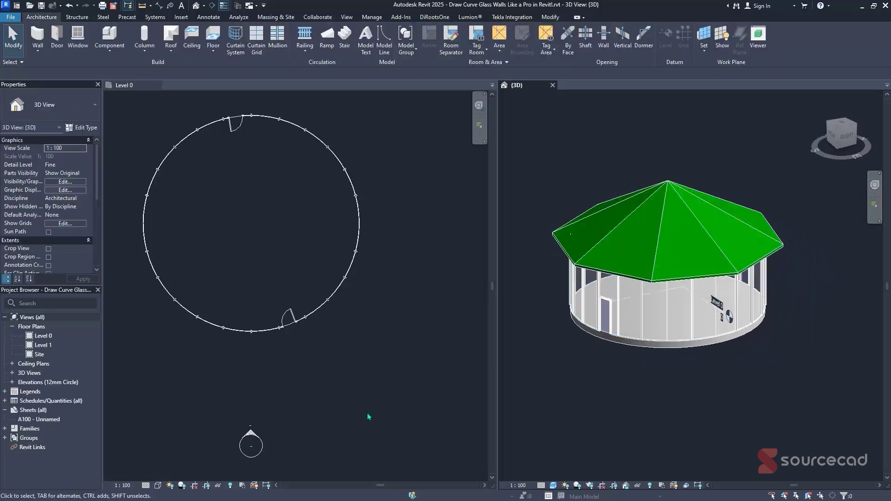
Set the 3D view to Realistic with shadows and a Gradient background, orbited to the front
left_click(553, 486)
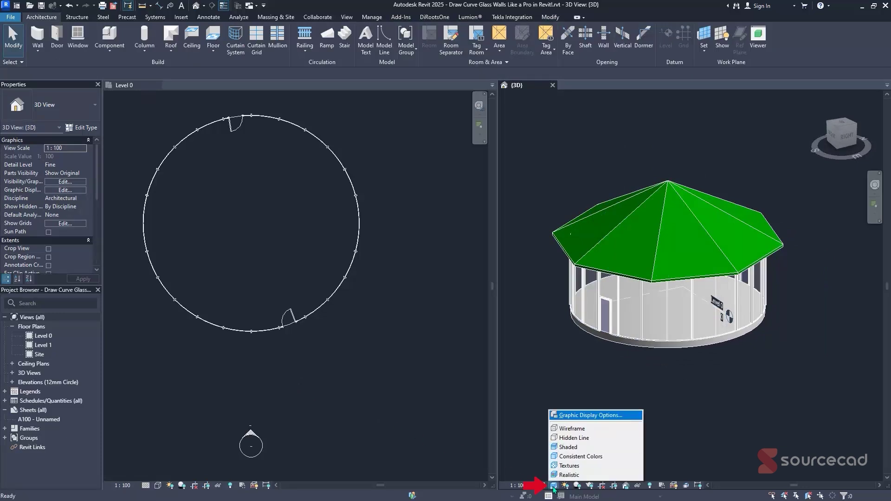
left_click(616, 417)
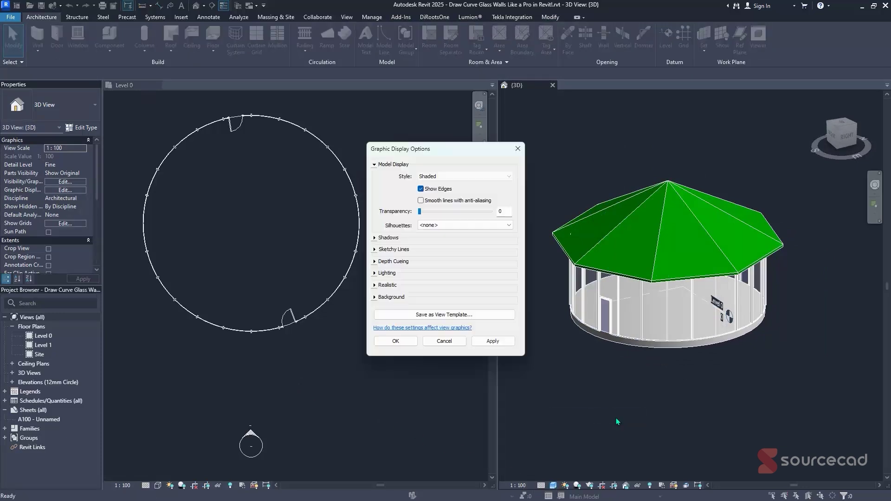
left_click(495, 179)
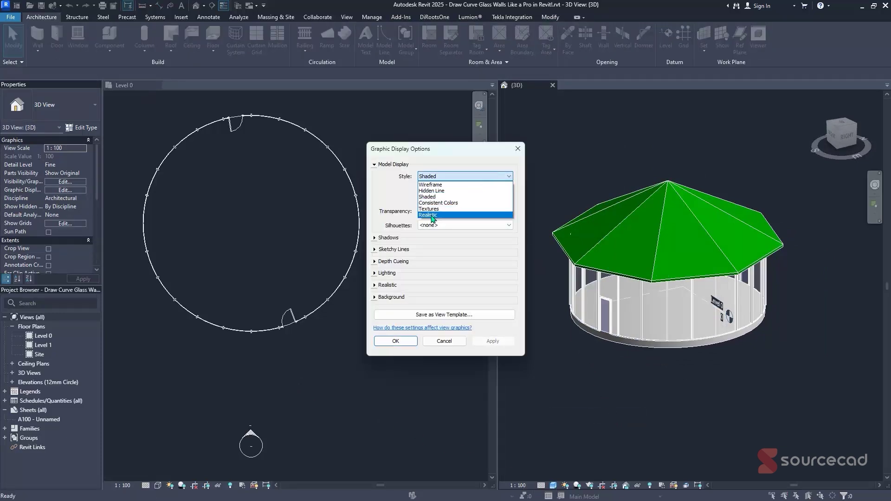
left_click(452, 217)
left_click(374, 237)
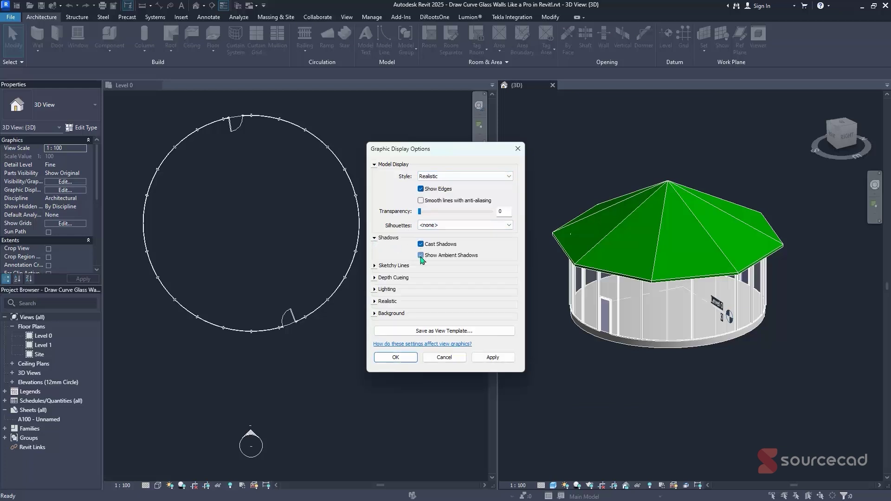
left_click(375, 314)
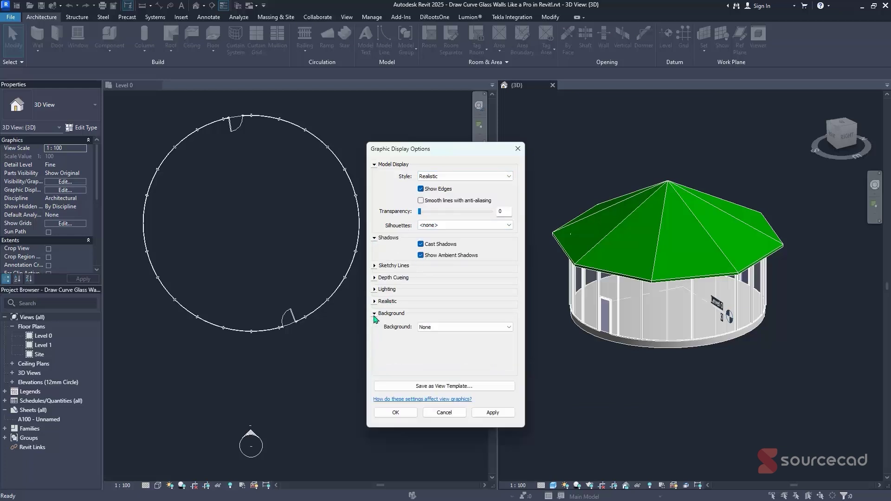
left_click(437, 332)
left_click(439, 345)
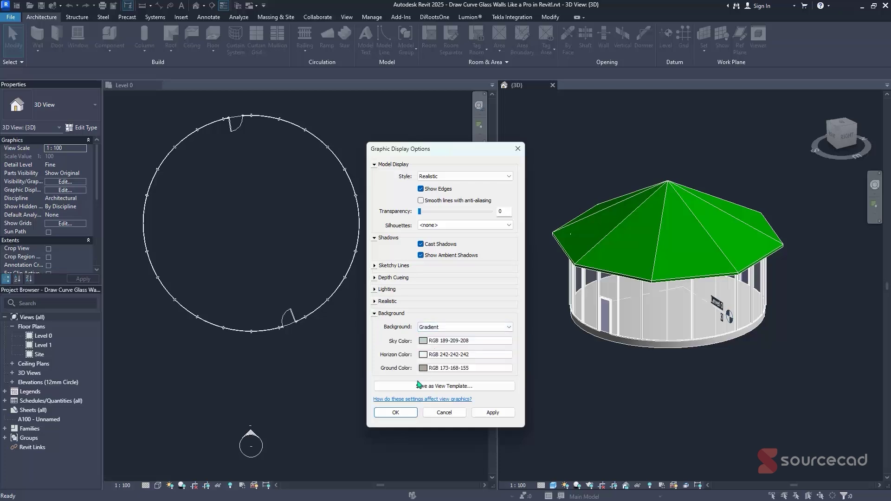
left_click(397, 412)
middle_click_drag(400, 414, 404, 418, "shift")
left_click(470, 17)
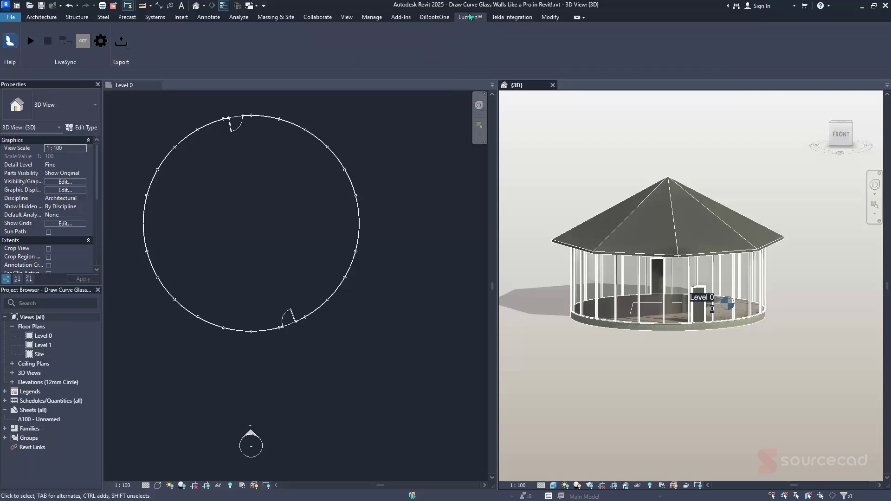
Launch Lumion and create a new project in the Suburban environment
key("super")
left_click(571, 499)
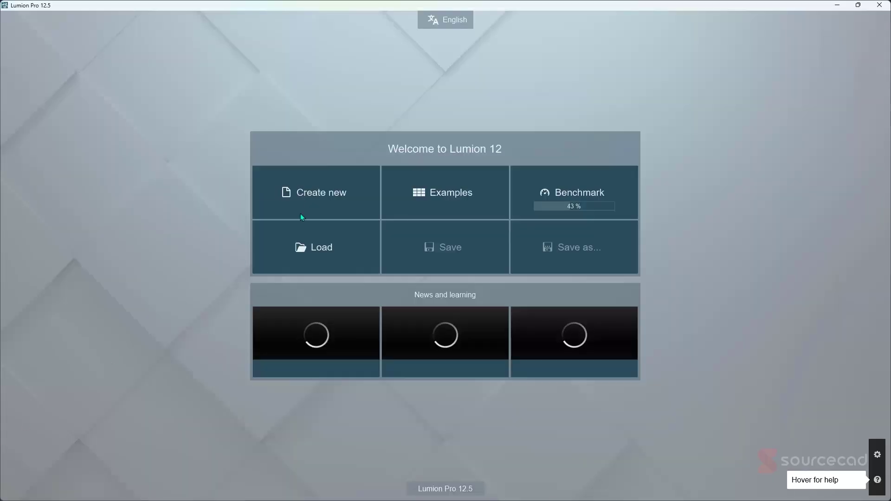
left_click(308, 207)
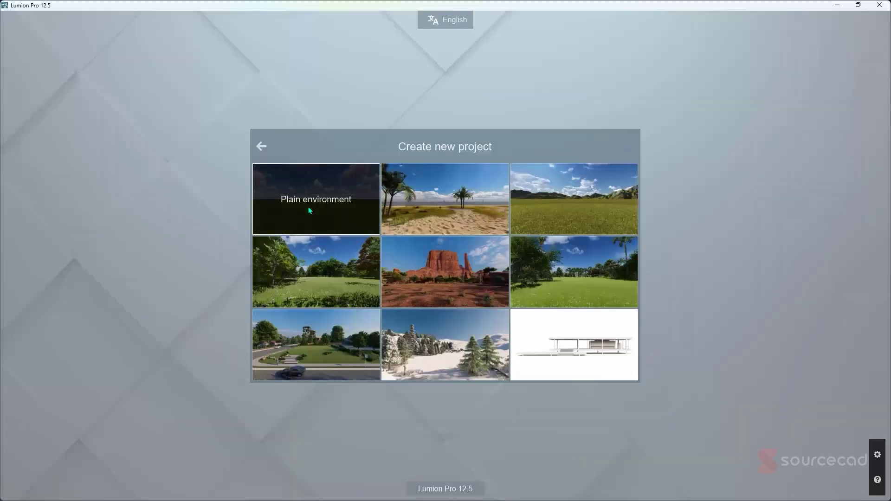
left_click(305, 353)
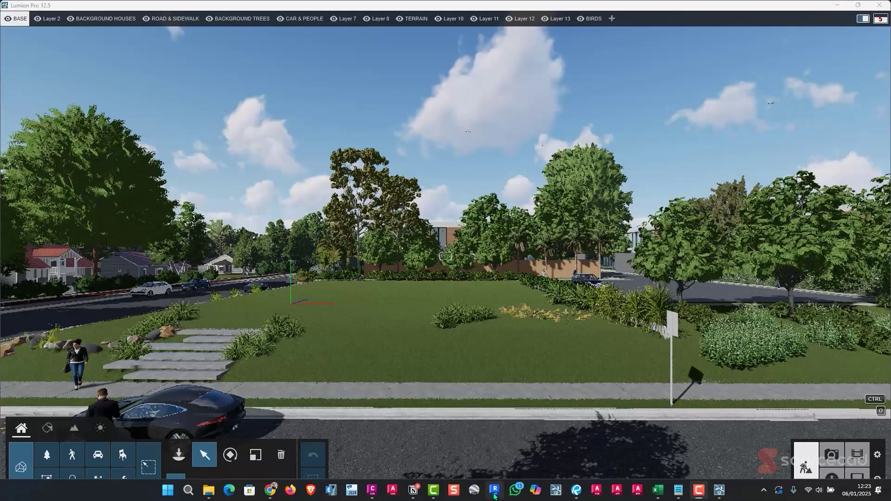
Start the live sync from Revit and fly the Lumion camera toward the pavilion
left_click(495, 495)
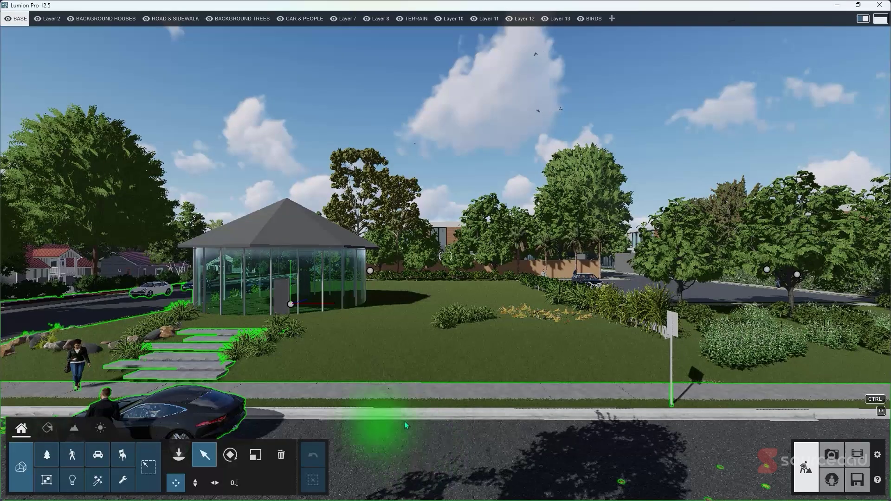
right_click_drag(422, 447, 386, 449)
key("w")
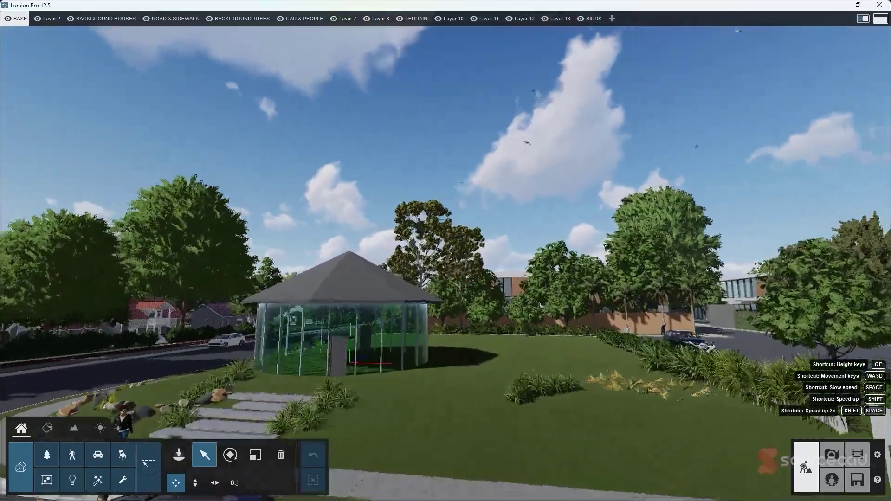
key("w")
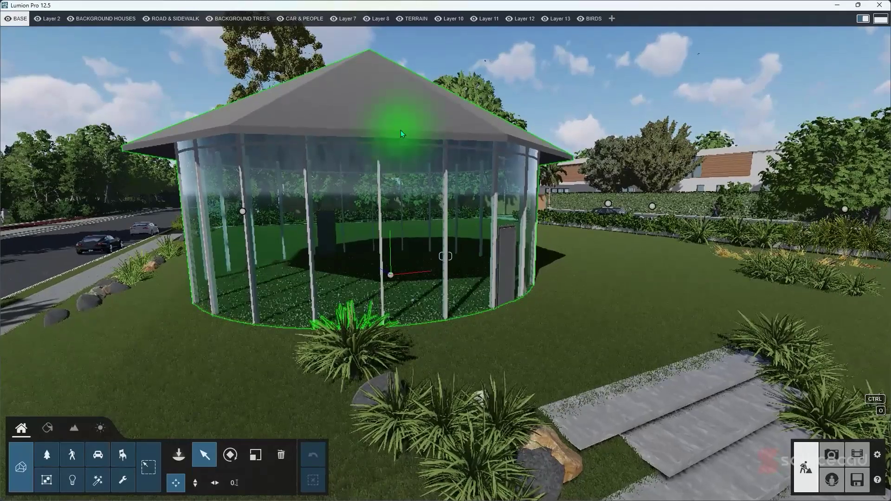
Drop the pavilion onto the landscape, raise it above the grass, and reposition it on the lawn
left_click(400, 130)
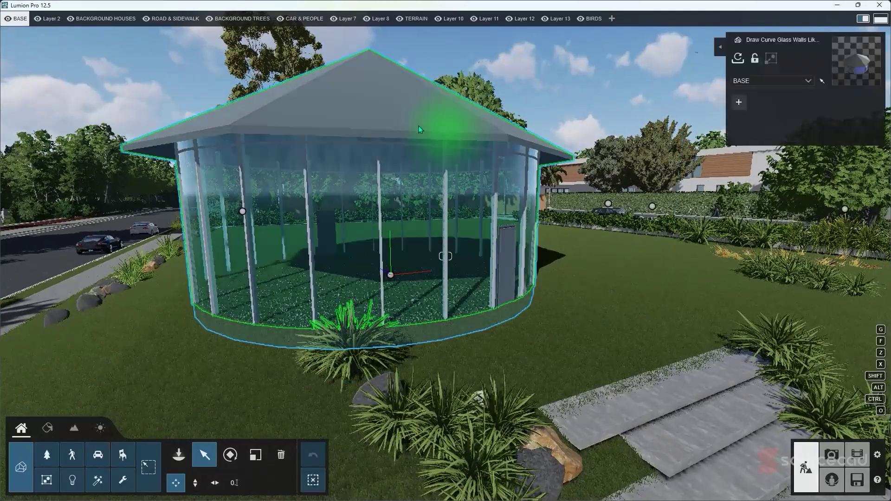
left_click(720, 47)
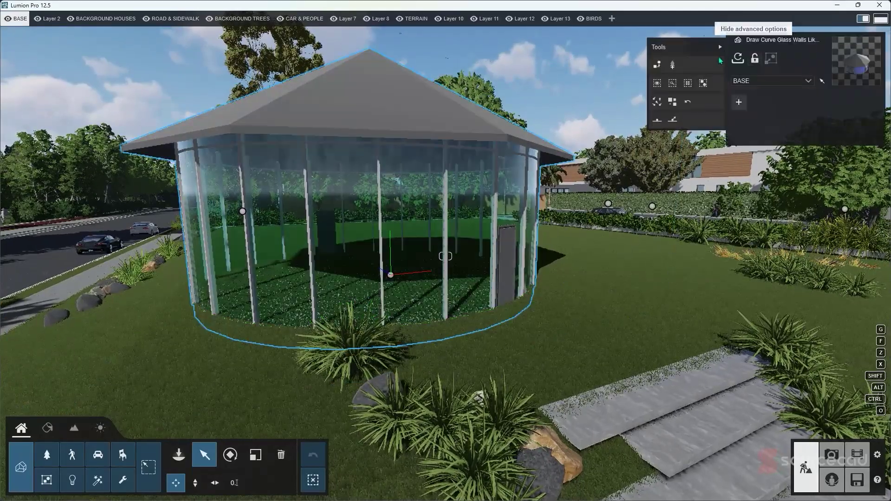
left_click(658, 119)
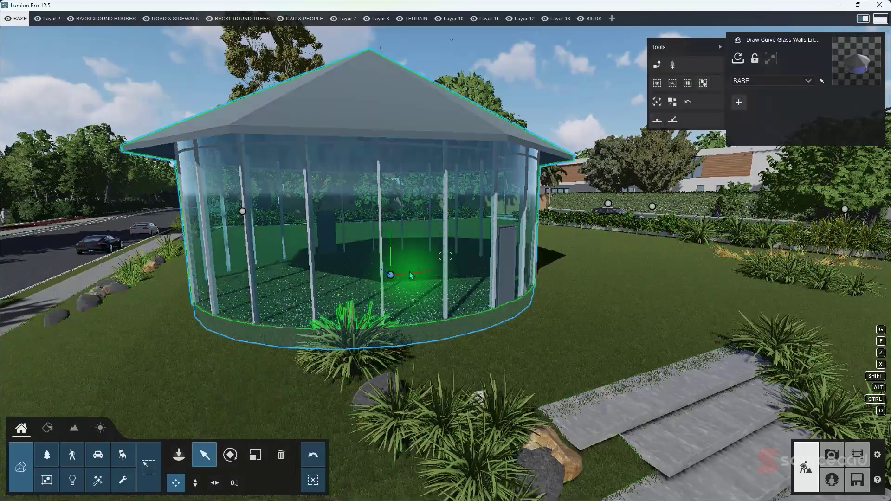
left_click(194, 490)
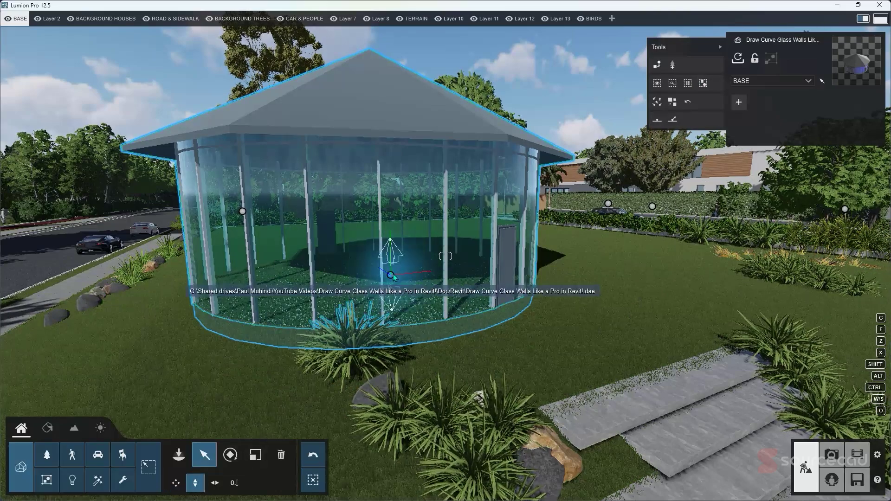
left_click_drag(392, 277, 390, 264)
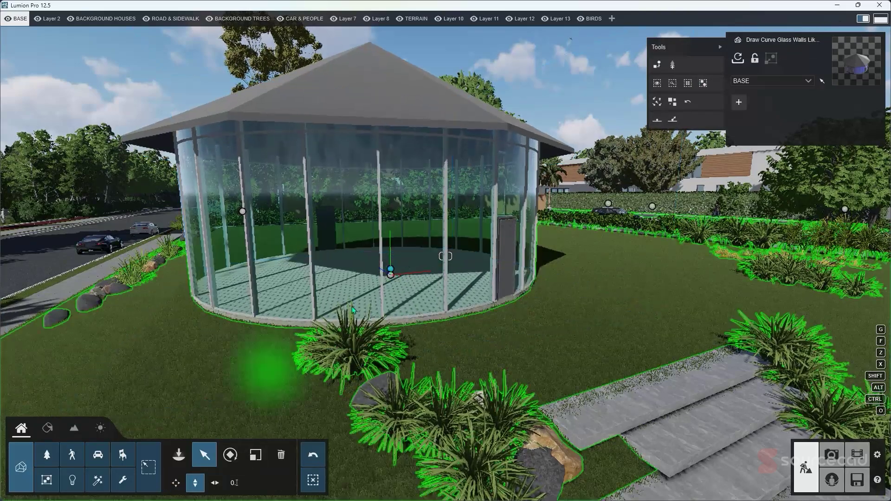
left_click(215, 483)
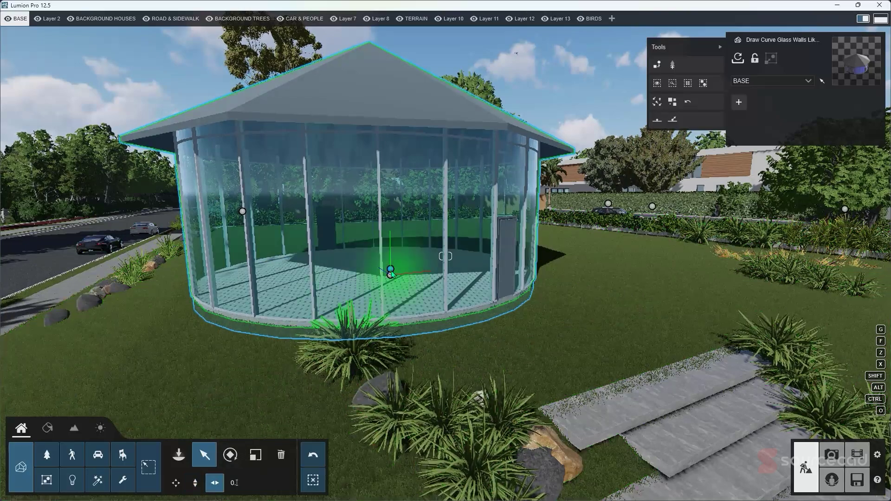
left_click_drag(390, 275, 403, 343)
Fly through the pavilion to inspect its floor, then minimize Lumion back to Revit
right_click_drag(402, 343, 446, 283)
key("w")
key("w")
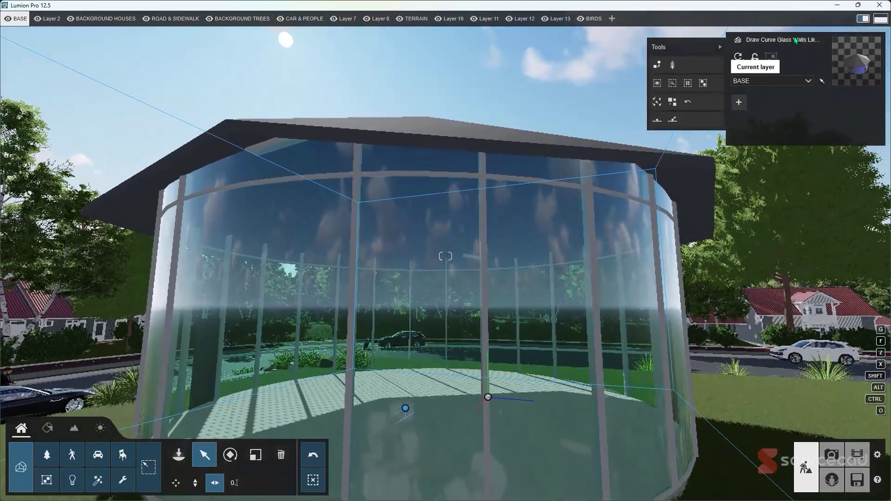
left_click(837, 6)
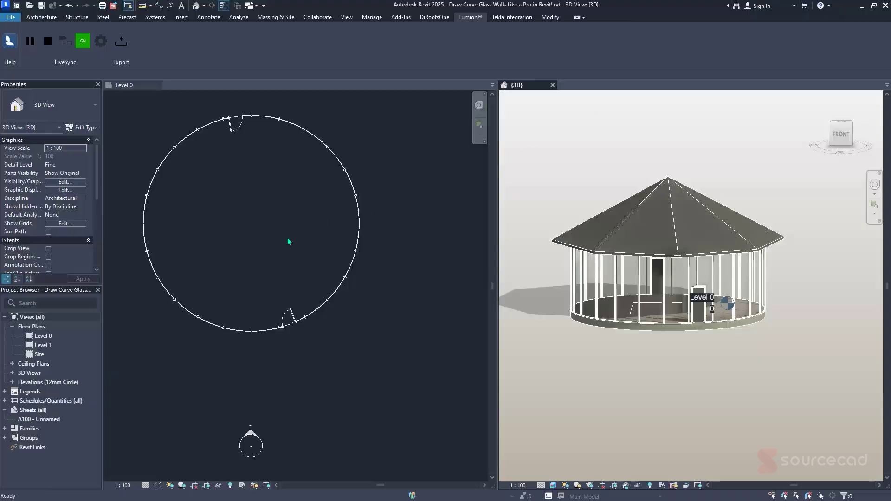
Open the recent MASSING project, orbit its 3D model, then return to the pavilion's Level 0 plan
left_click(250, 208)
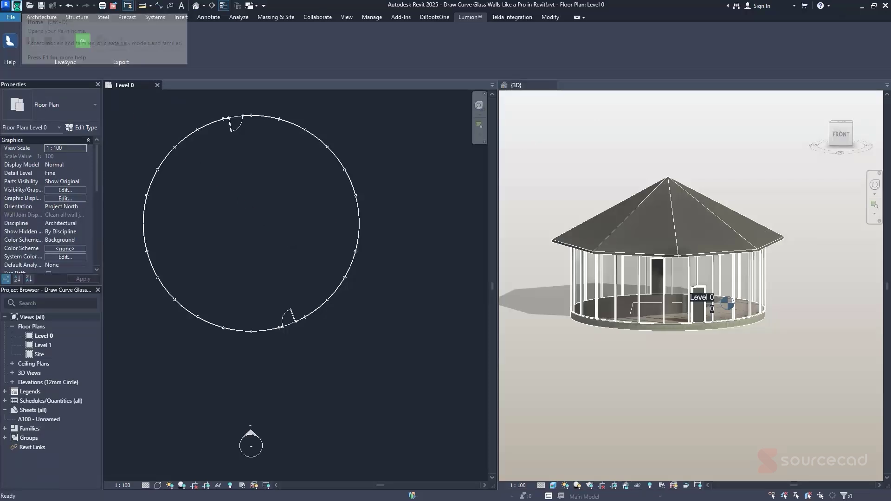
left_click(16, 7)
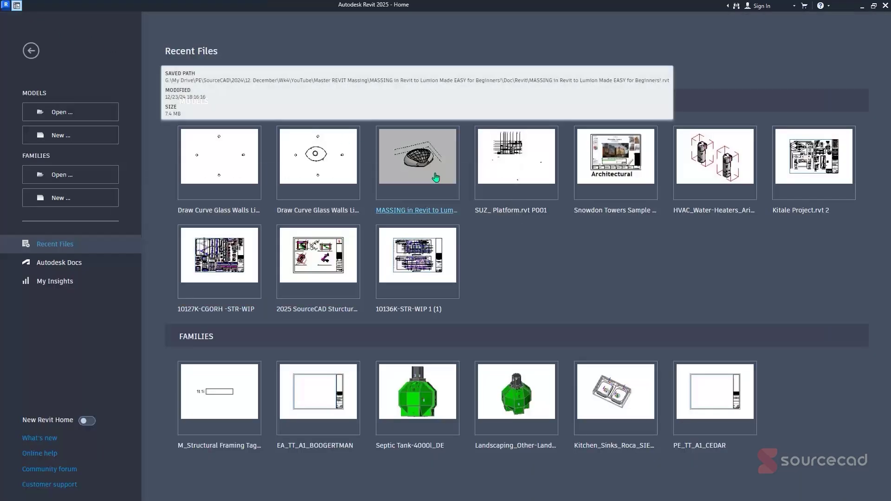
left_click(436, 177)
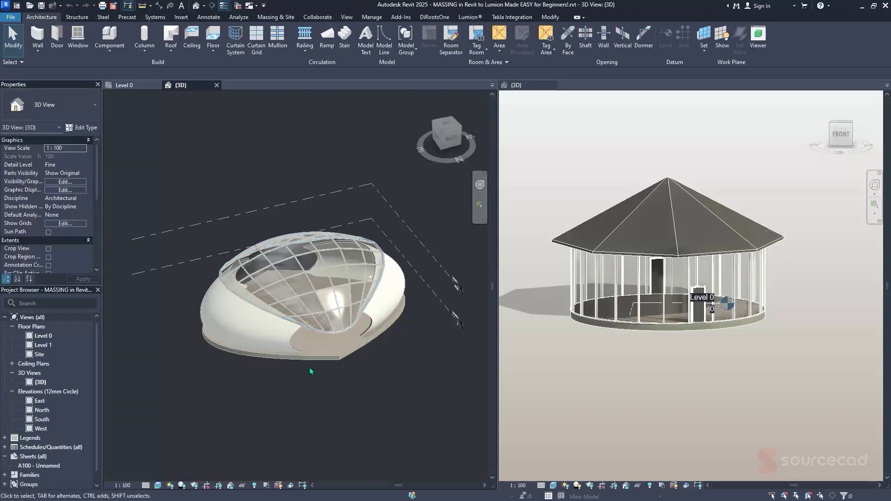
middle_click_drag(266, 411, 268, 413, "shift")
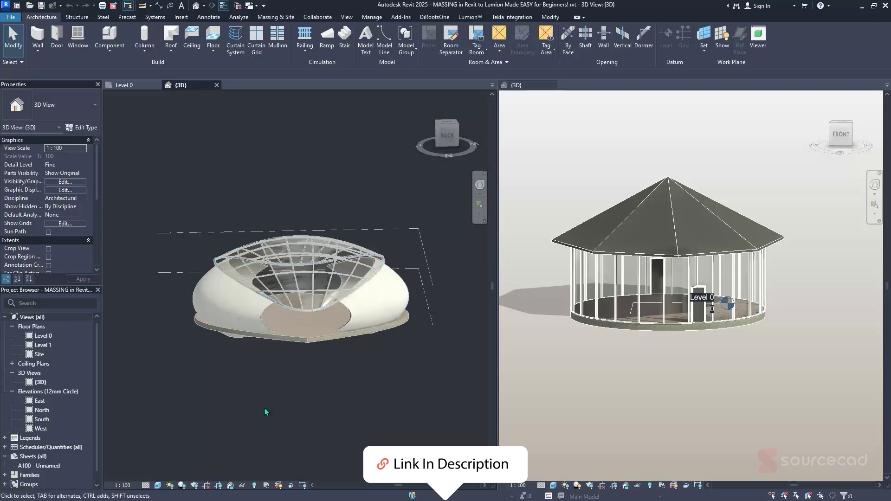
left_click(129, 89)
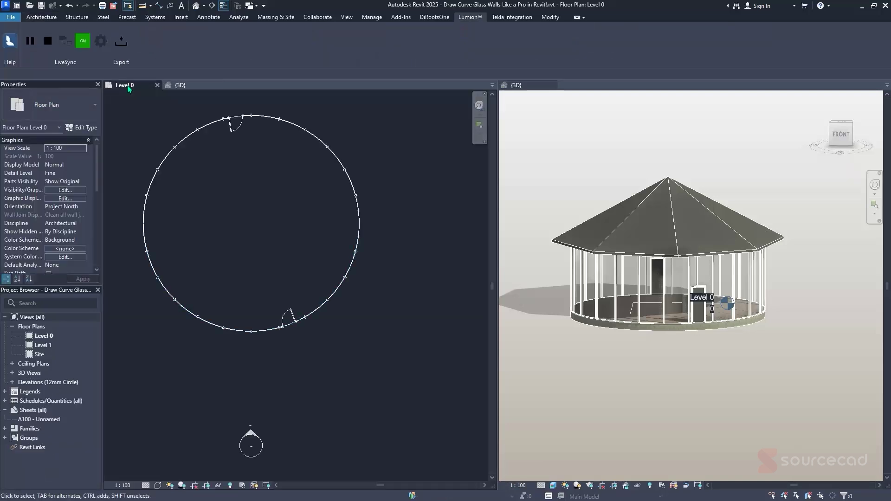